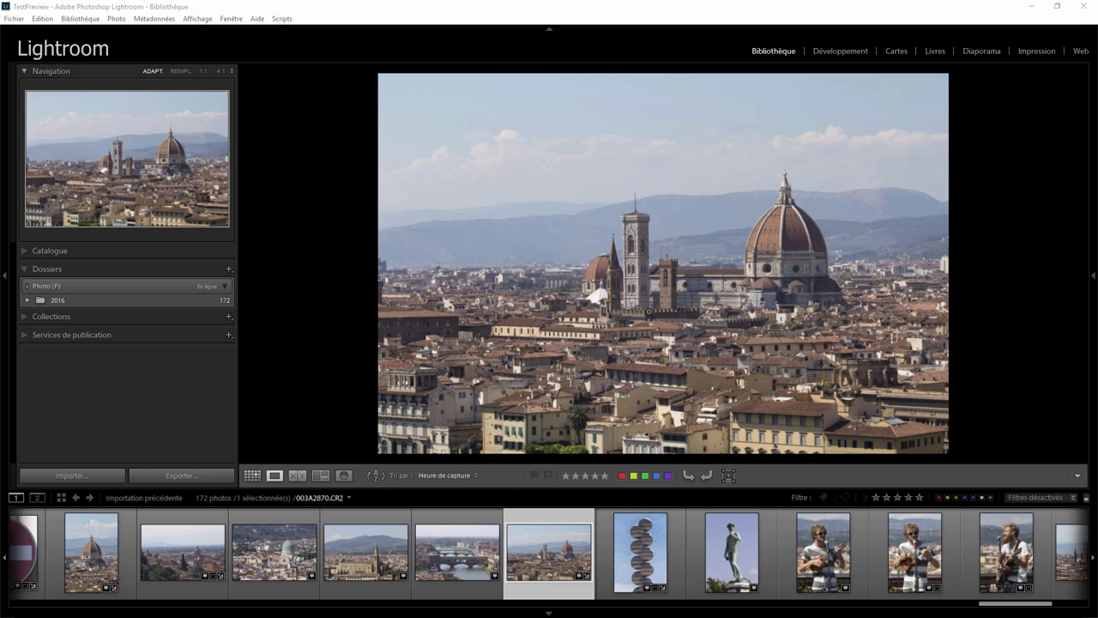
Keep the catalogue's standard preview size at 1024 pixels in Catalogue Settings.
{"action": "left_click", "coordinate": [45, 23]}
{"action": "left_click", "coordinate": [101, 211]}
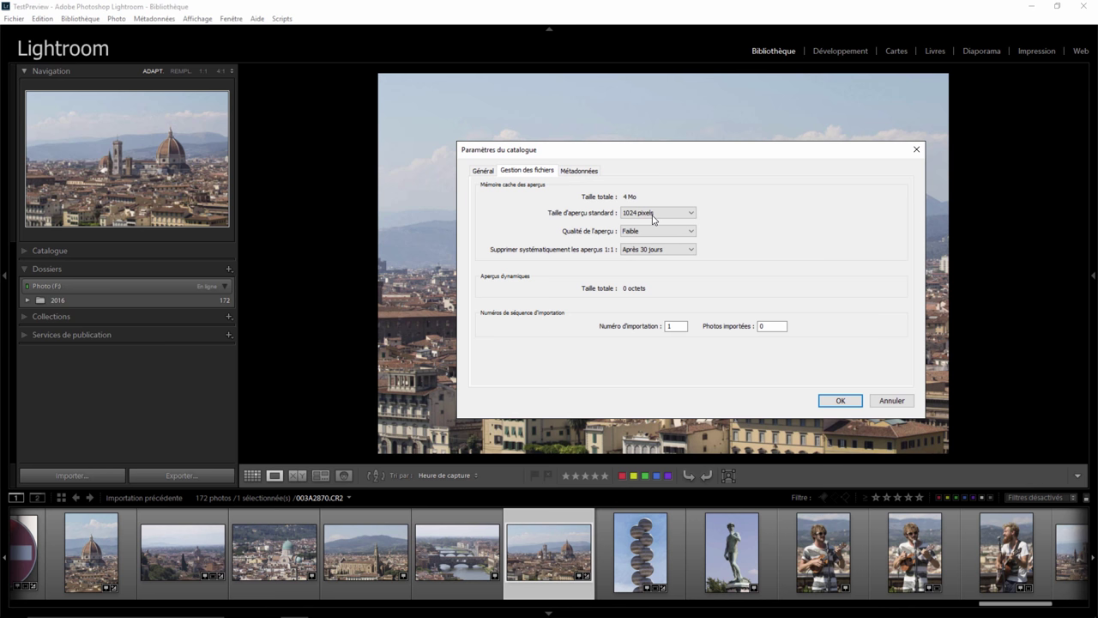
{"action": "left_click", "coordinate": [653, 217]}
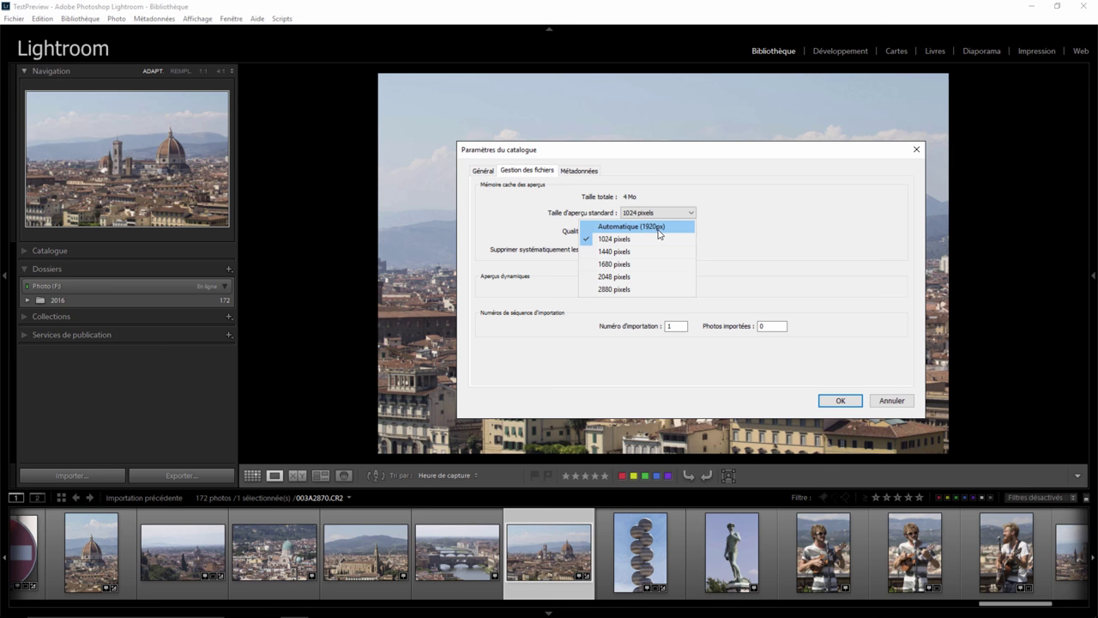
{"action": "left_click", "coordinate": [773, 207]}
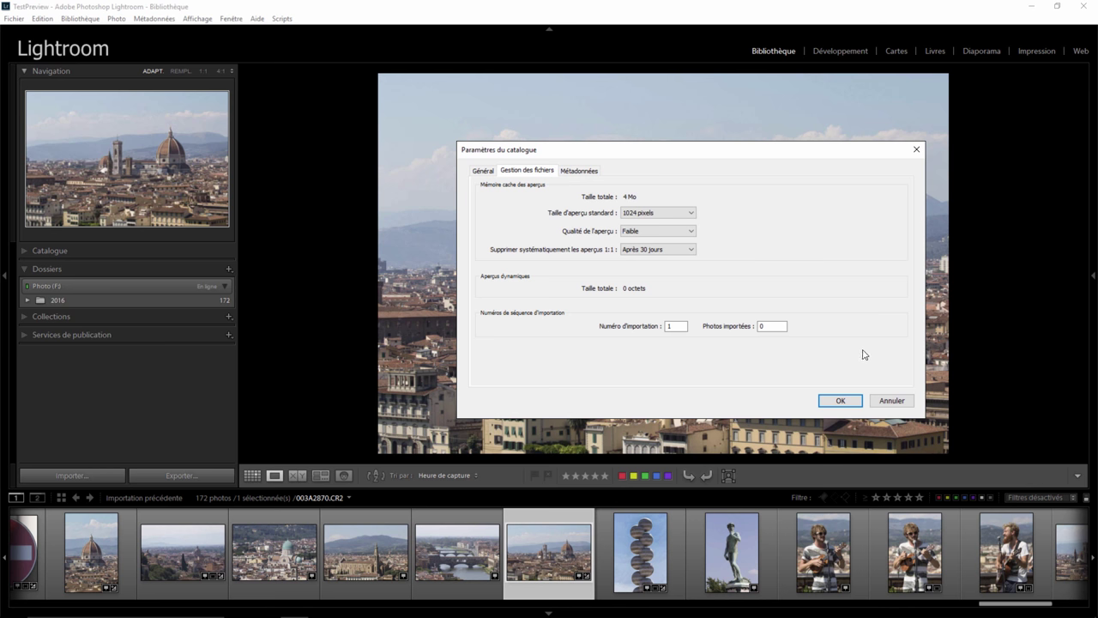
{"action": "left_click", "coordinate": [842, 400]}
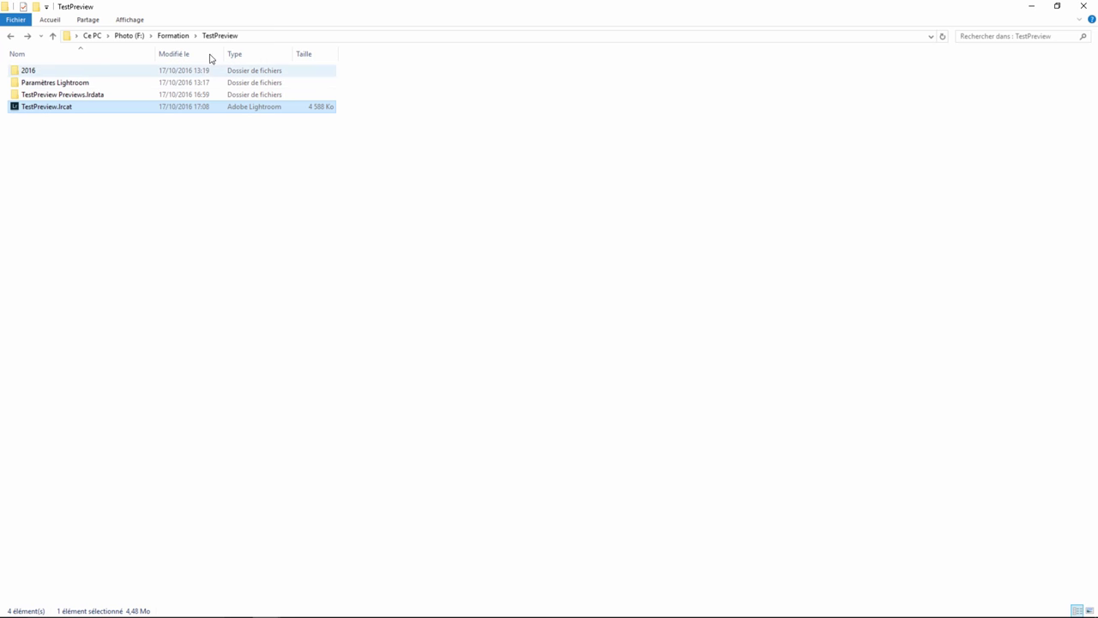
Permanently delete TestPreview Previews.lrdata, then open TestPreview.lrcat in Lightroom.
{"action": "left_click", "coordinate": [73, 98]}
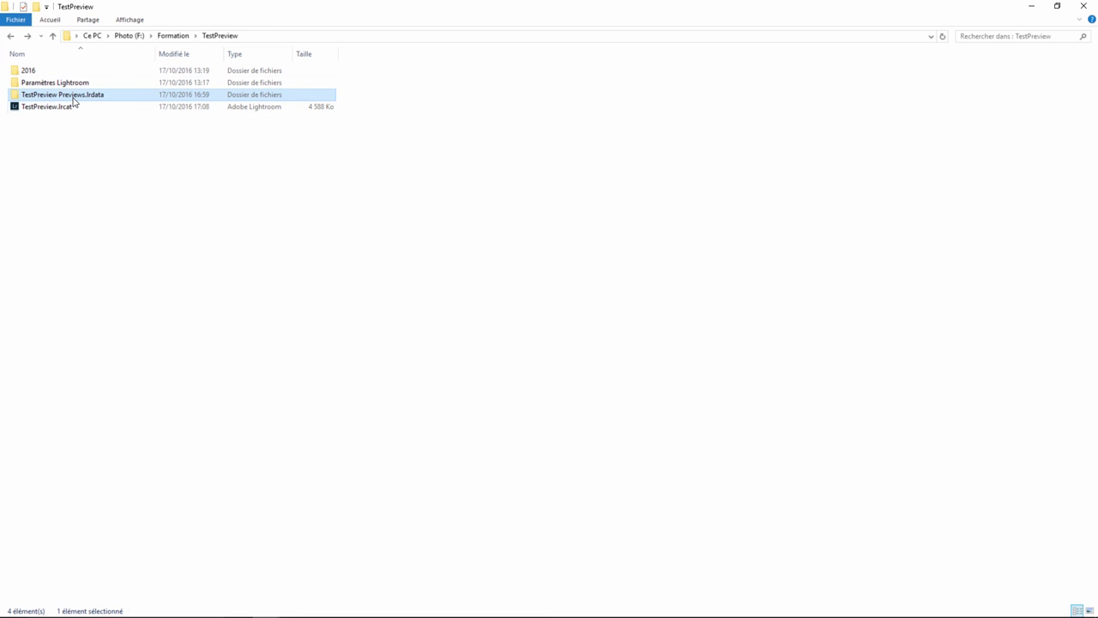
{"action": "right_click", "coordinate": [74, 102]}
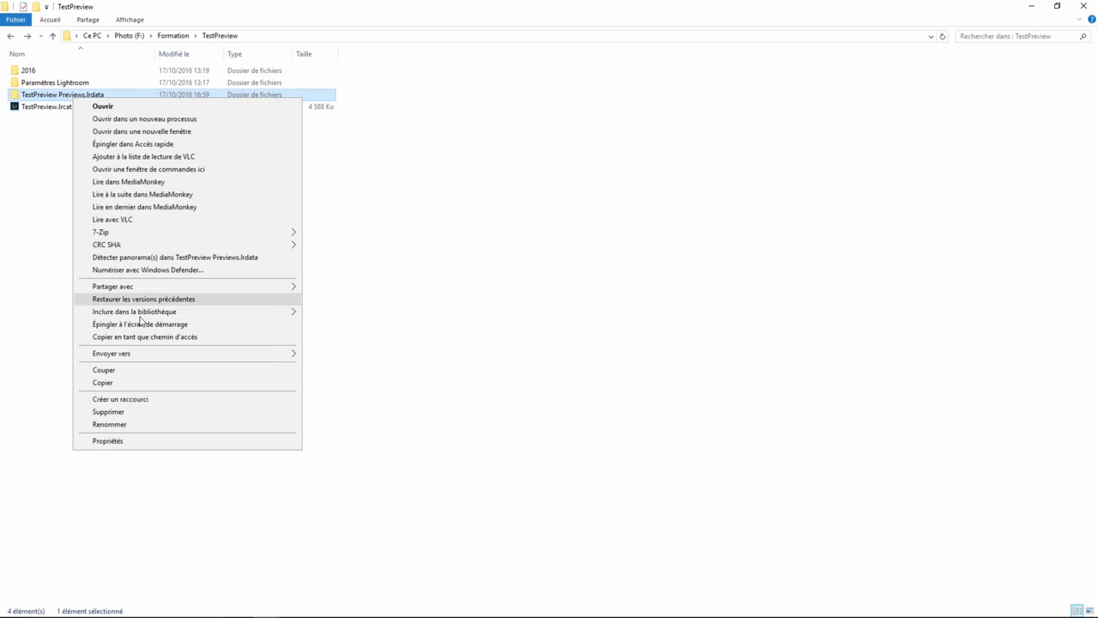
{"action": "left_click", "coordinate": [146, 412]}
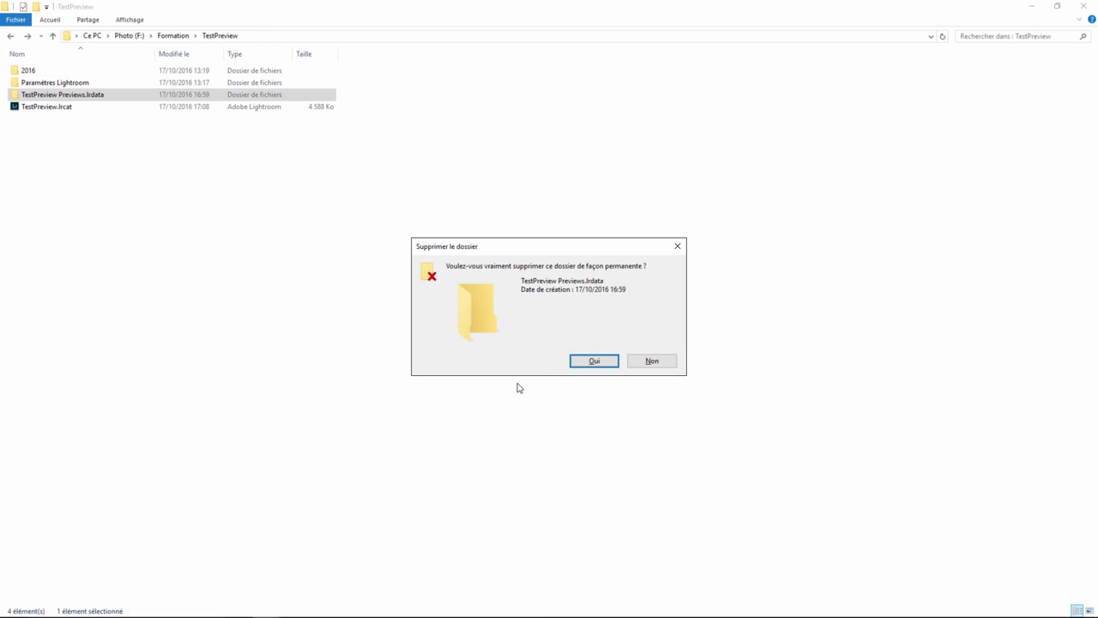
{"action": "left_click", "coordinate": [594, 363]}
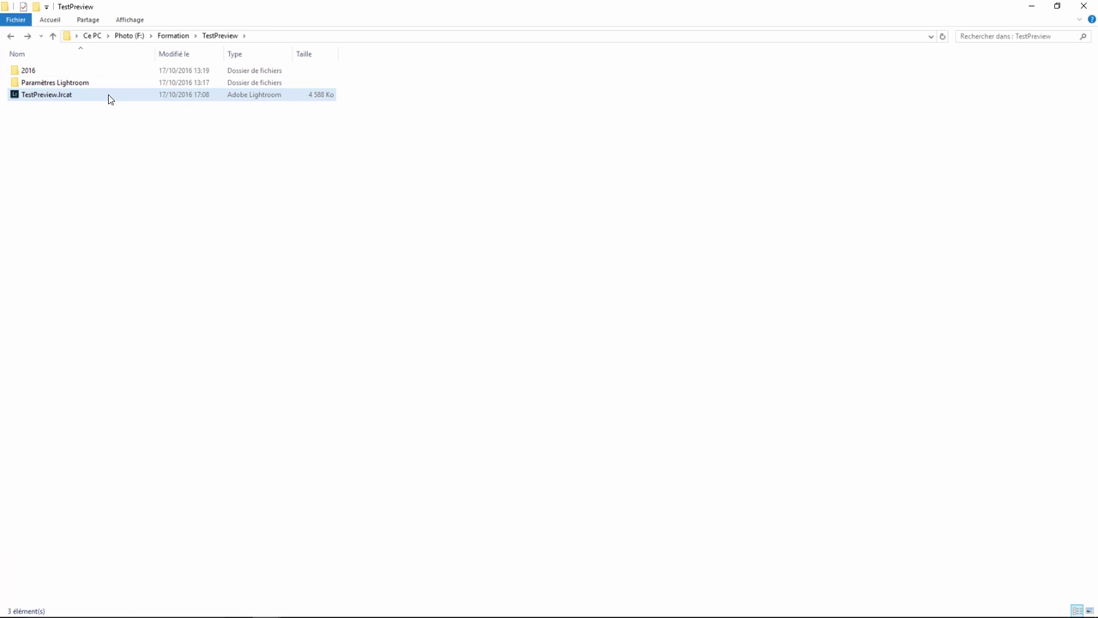
{"action": "mouse_move", "coordinate": [51, 95]}
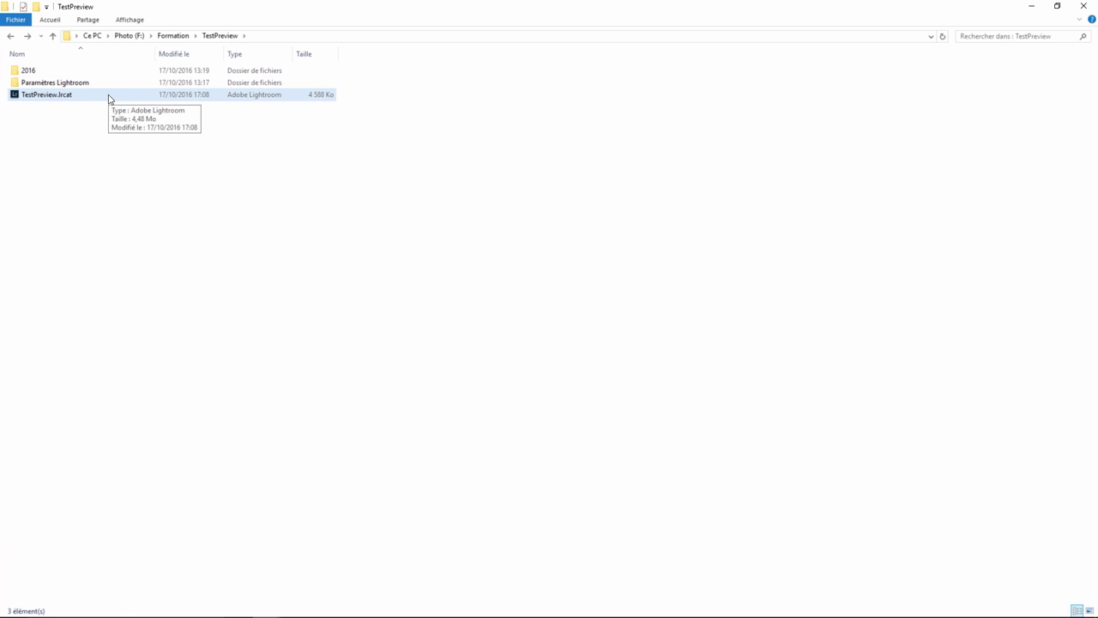
{"action": "double_click", "coordinate": [109, 98]}
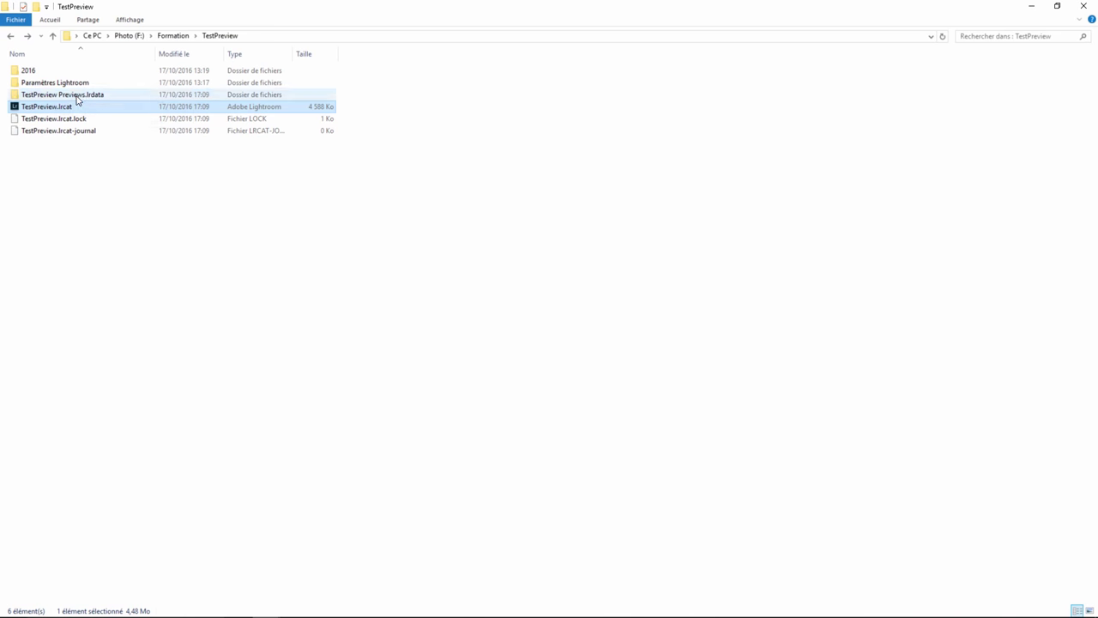
Check TestPreview Previews.lrdata properties twice: 4,06 Mo, 15 files and 23 folders.
{"action": "left_click", "coordinate": [78, 95]}
{"action": "right_click", "coordinate": [79, 96]}
{"action": "left_click", "coordinate": [160, 402]}
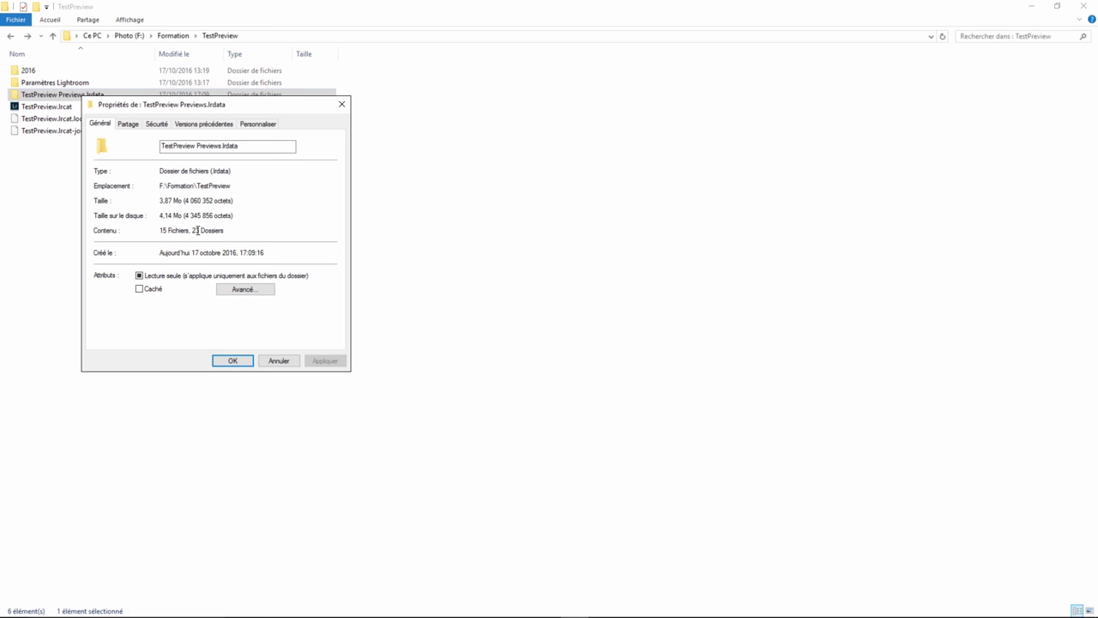
{"action": "left_click", "coordinate": [279, 361]}
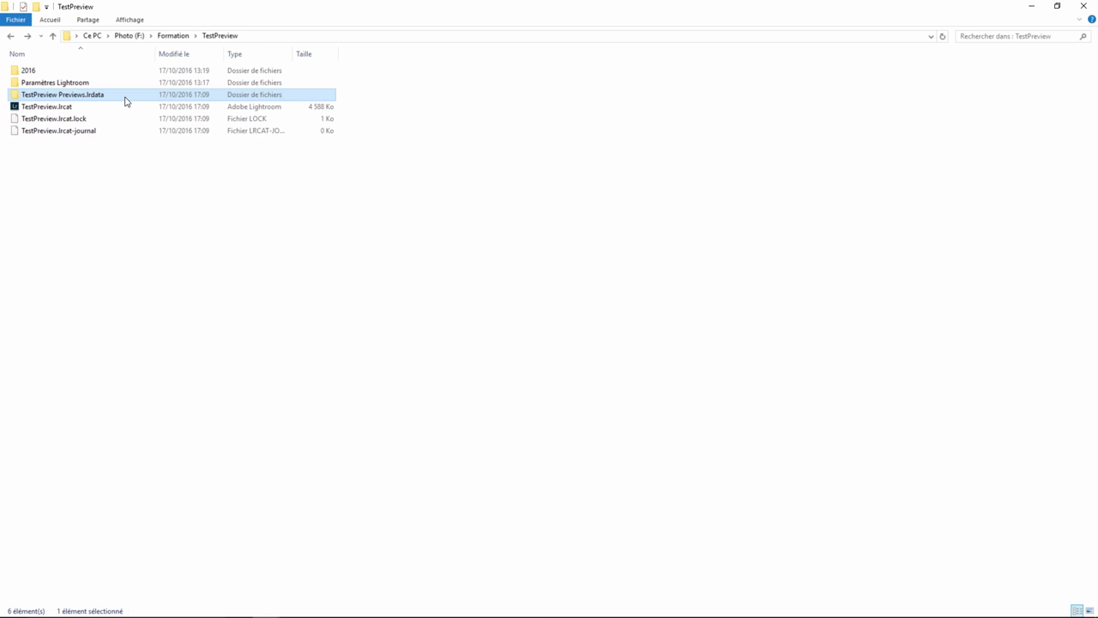
{"action": "right_click", "coordinate": [91, 96]}
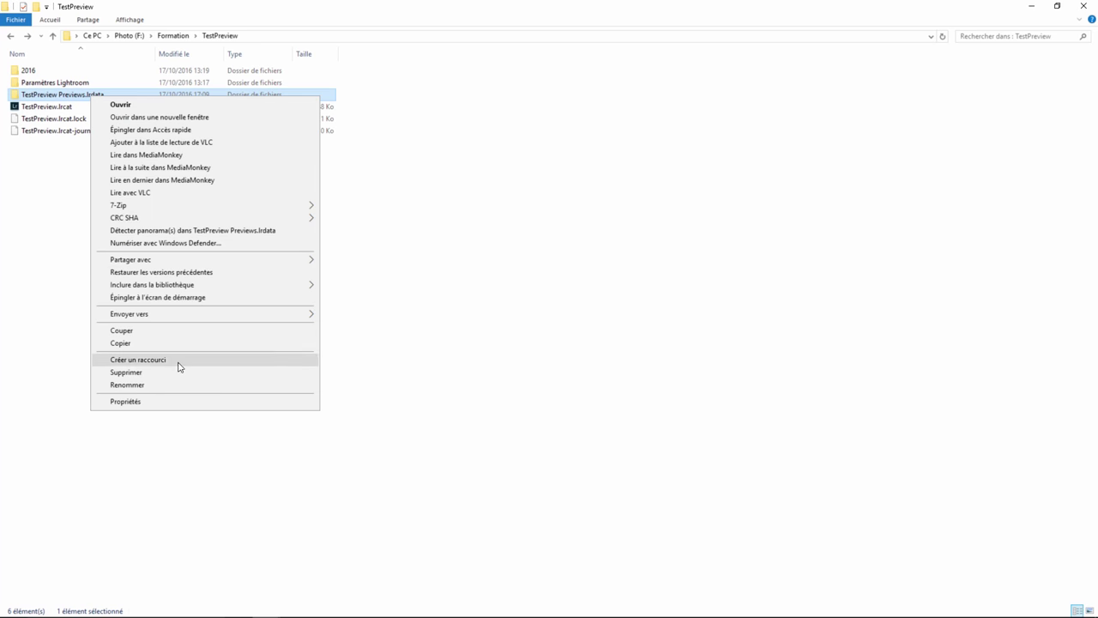
{"action": "left_click", "coordinate": [154, 402]}
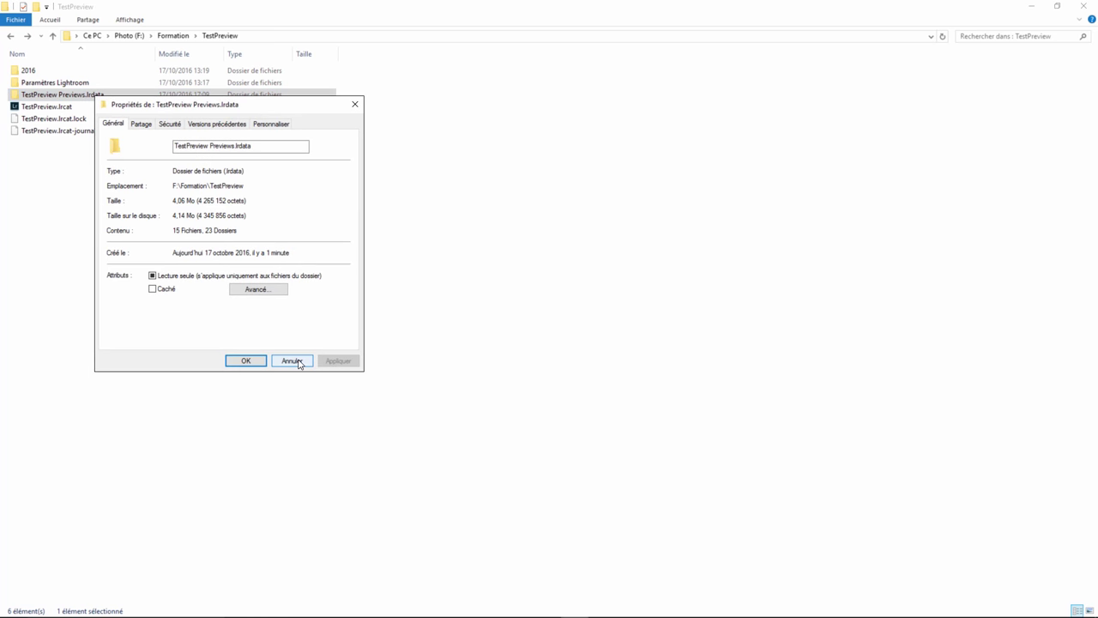
{"action": "left_click", "coordinate": [292, 360]}
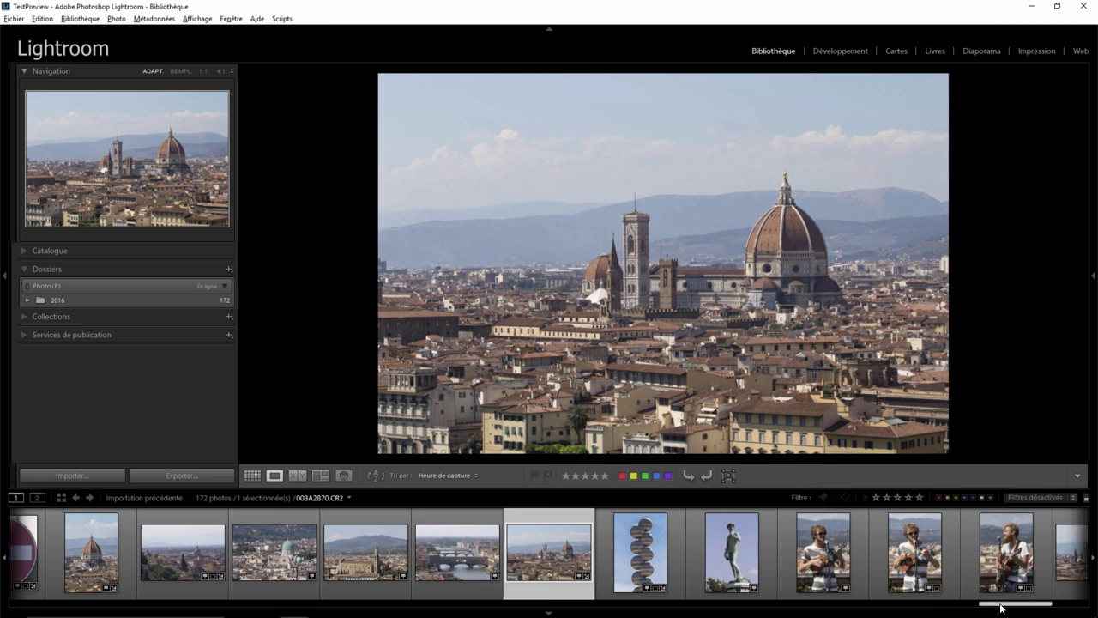
{"action": "left_click_drag", "start_coordinate": [1001, 607], "coordinate": [964, 611]}
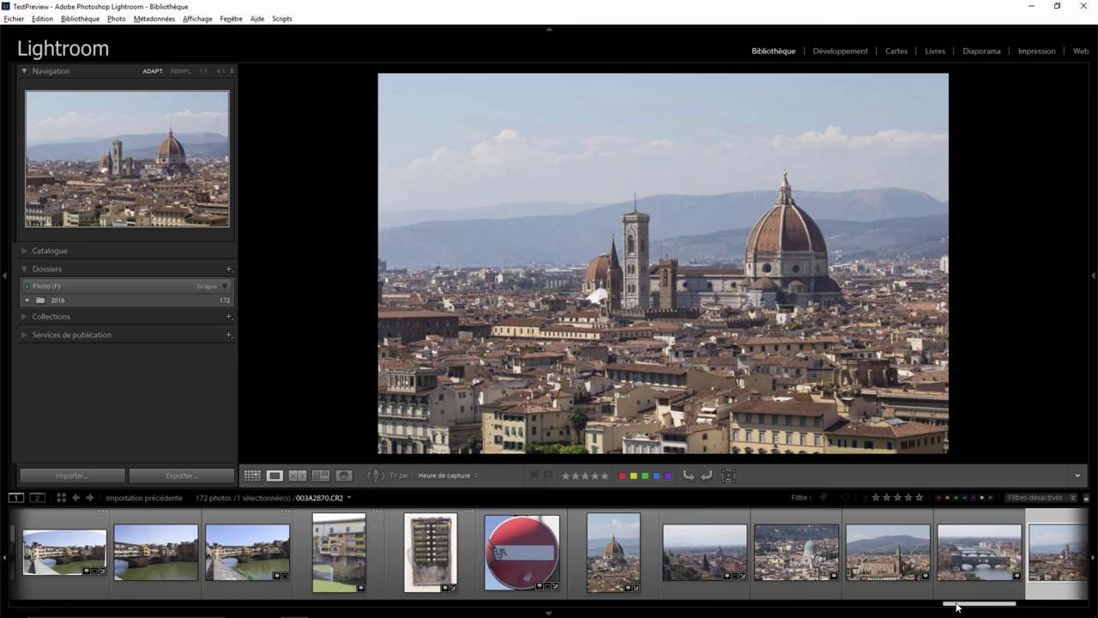
{"action": "left_click_drag", "start_coordinate": [957, 608], "coordinate": [1029, 605]}
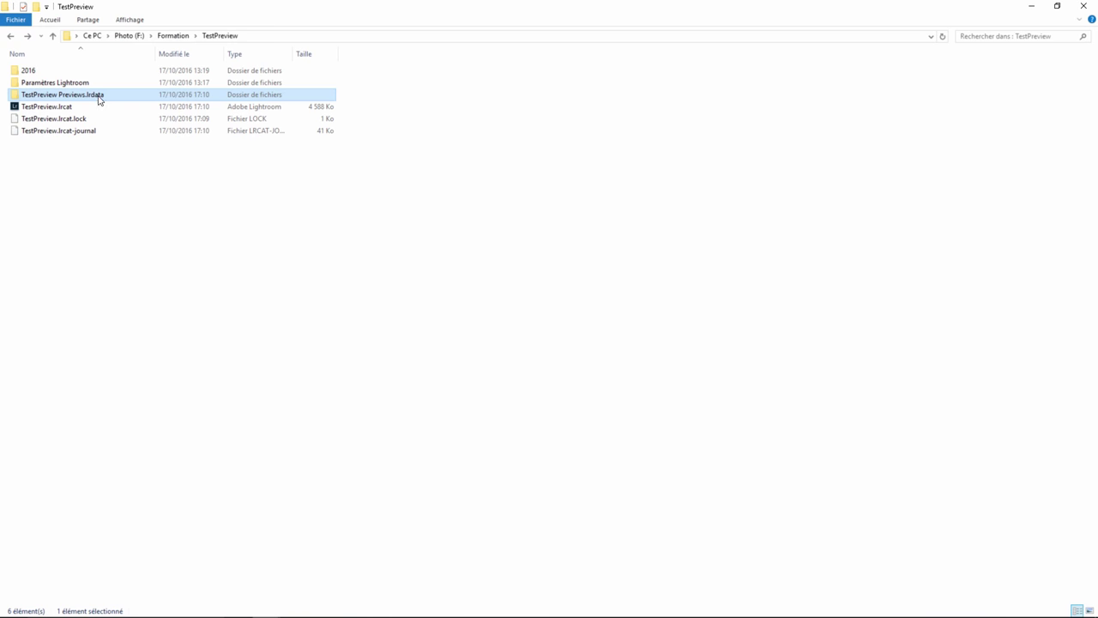
{"action": "right_click", "coordinate": [97, 96]}
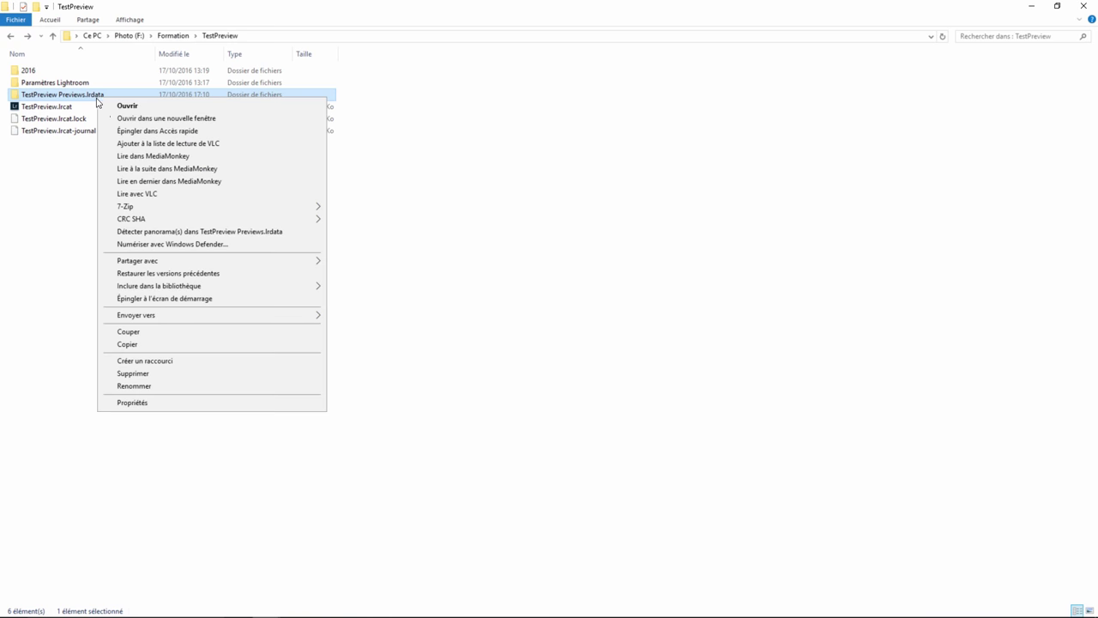
{"action": "left_click", "coordinate": [138, 402]}
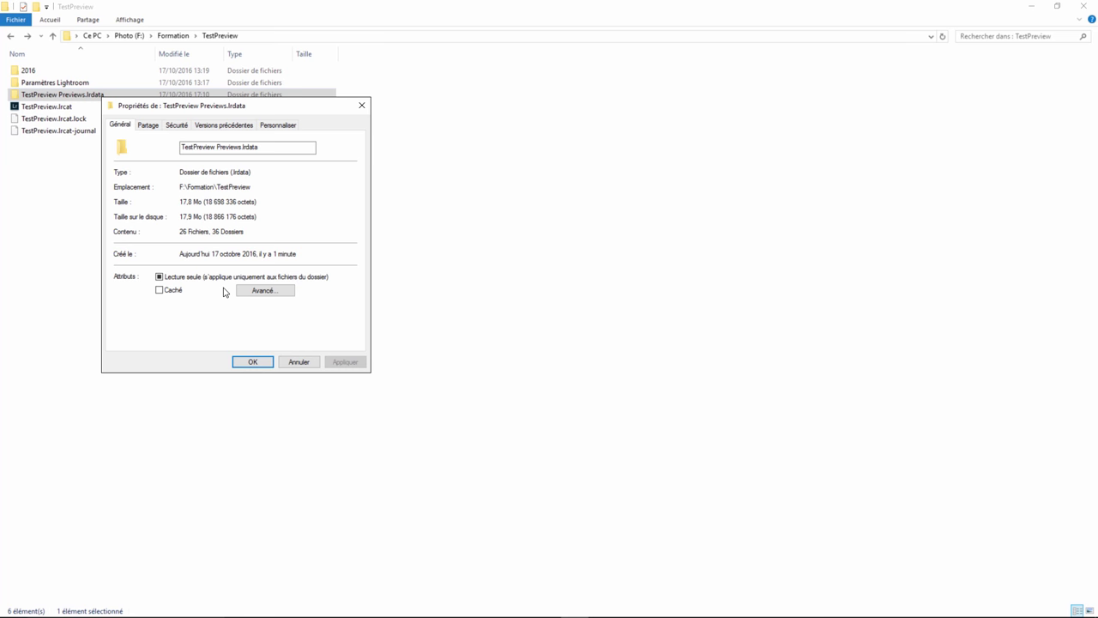
{"action": "left_click", "coordinate": [305, 360]}
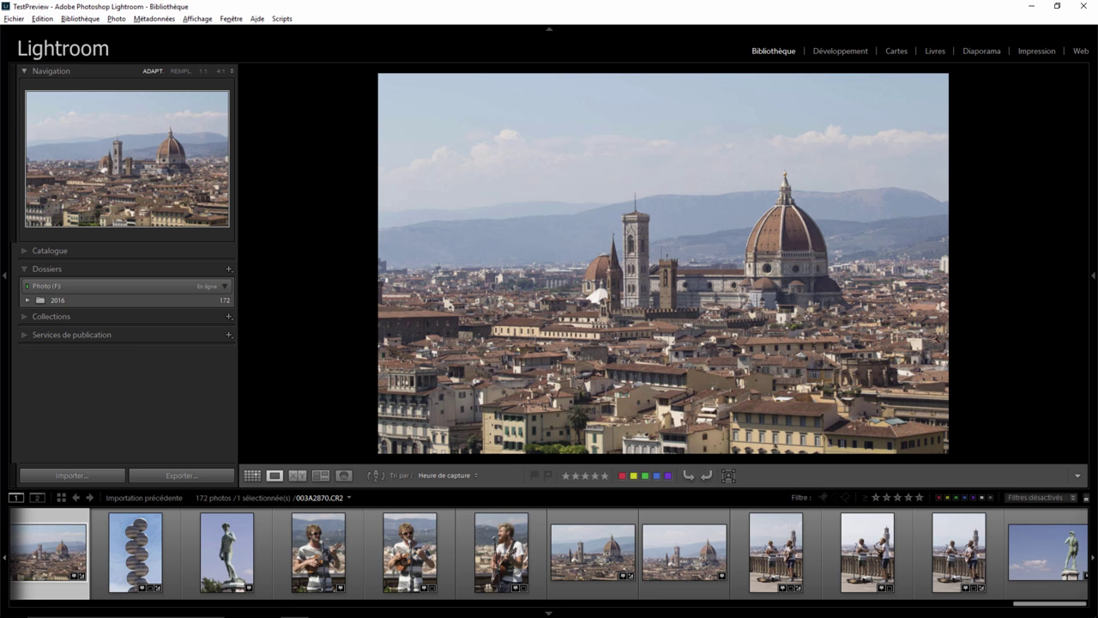
Show statue photo 003A2890.CR2 large in Library with the filmstrip collapsed.
{"action": "left_click", "coordinate": [1032, 594]}
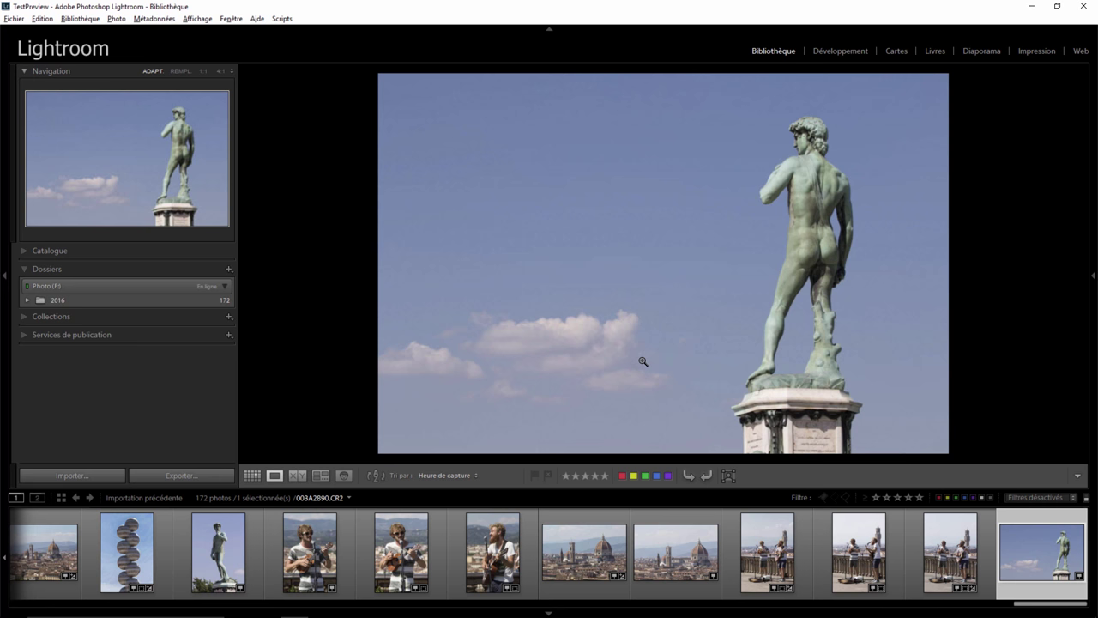
{"action": "left_click", "coordinate": [549, 613]}
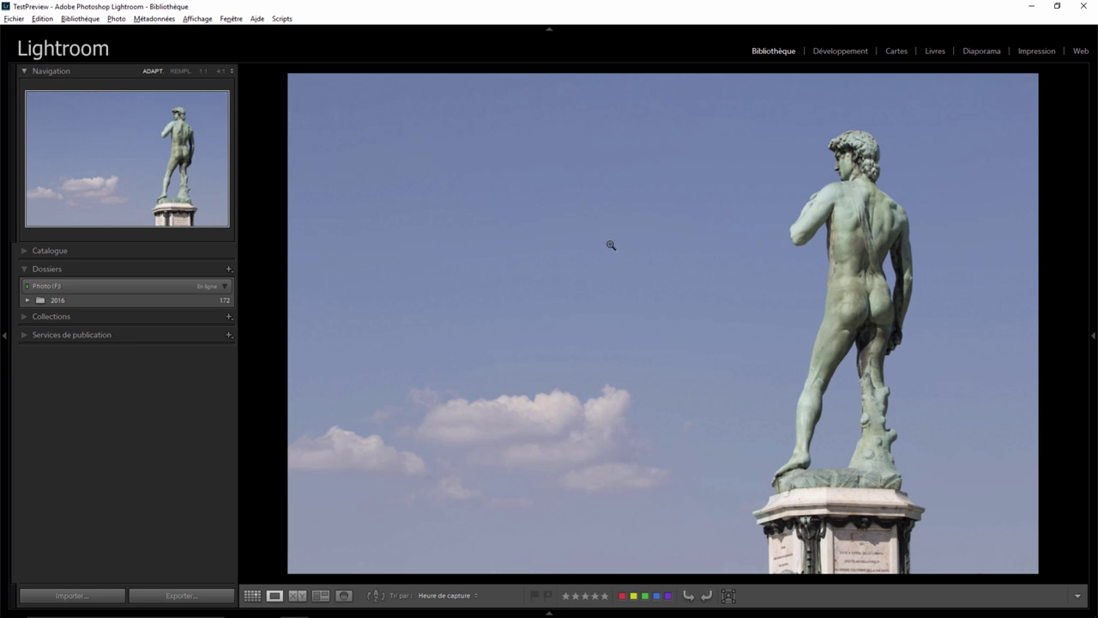
Preview the statue photo full screen with F, then exit full screen.
{"action": "left_click", "coordinate": [193, 20]}
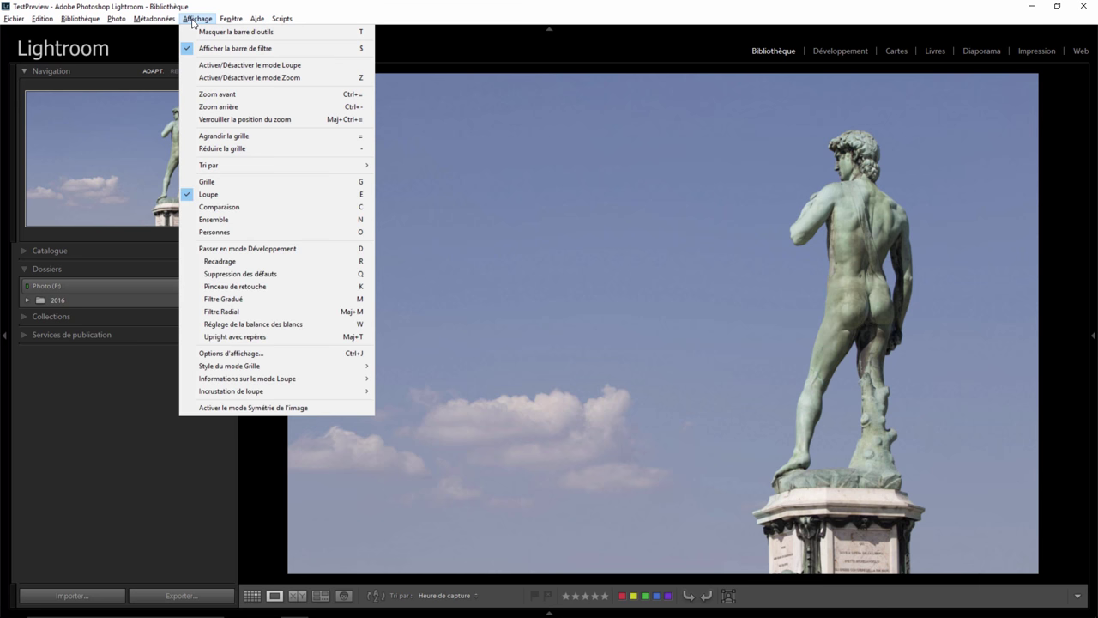
{"action": "left_click", "coordinate": [206, 24]}
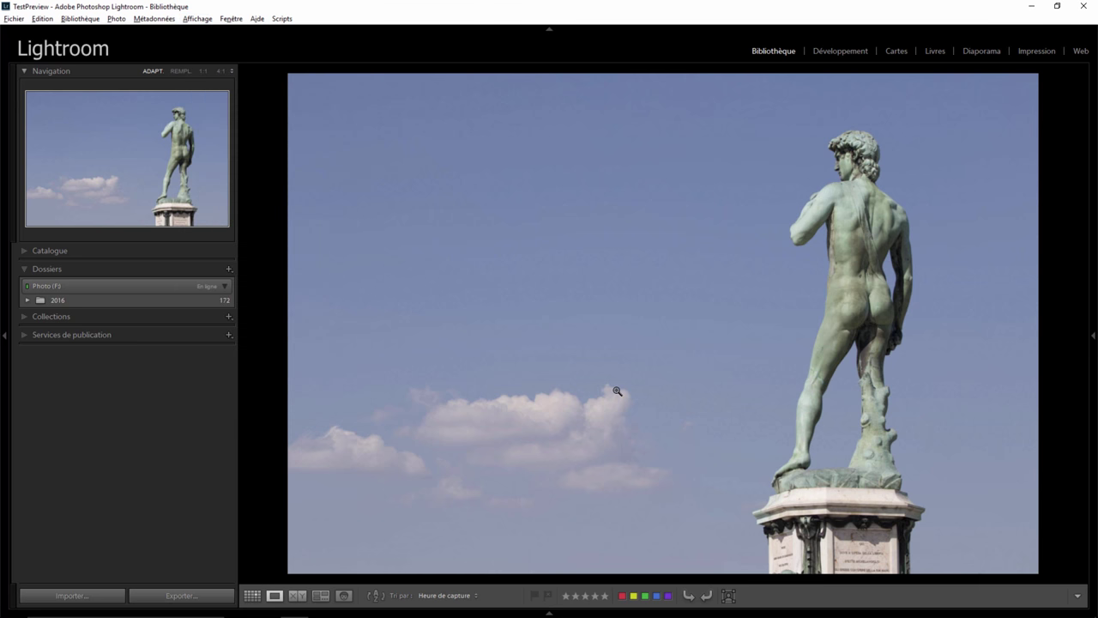
{"action": "key", "text": "f"}
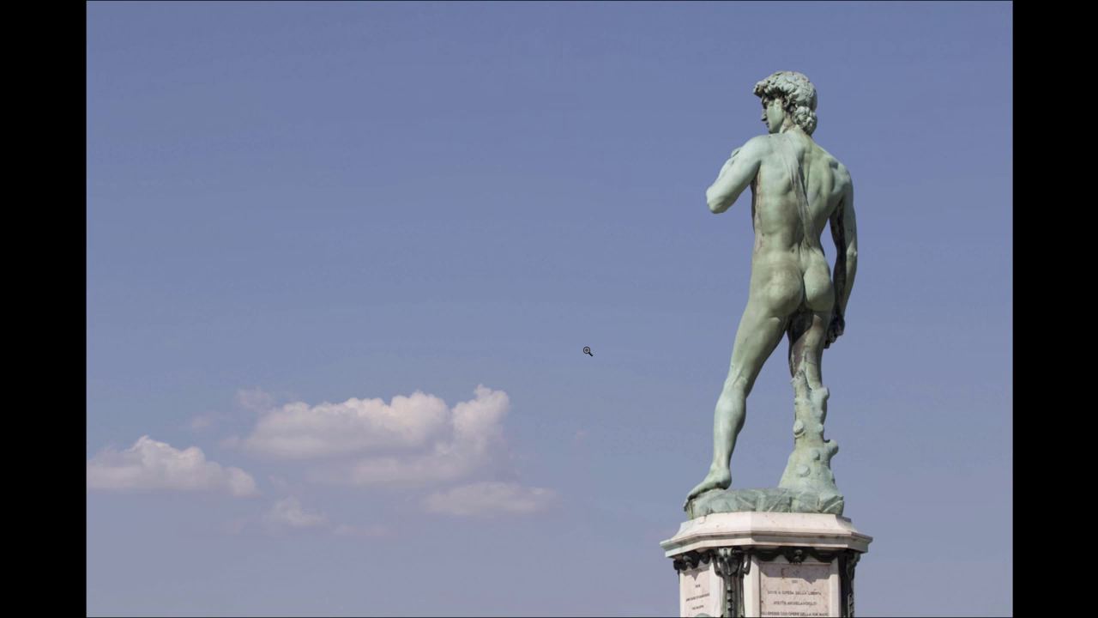
{"action": "key", "text": "f"}
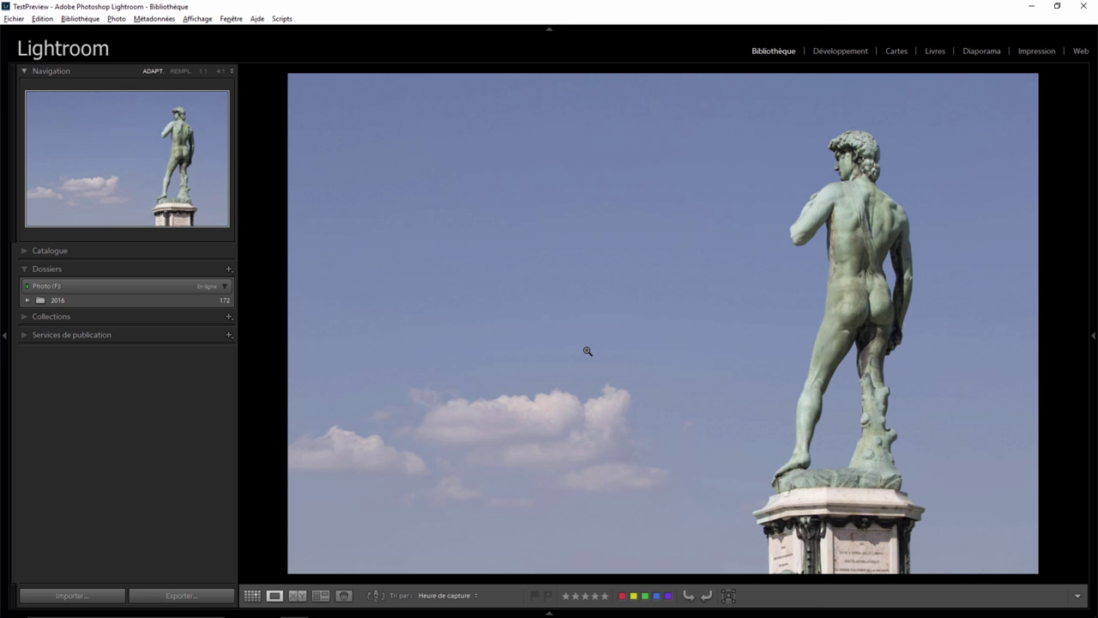
Bring the filmstrip back beneath the statue photo and scroll its thumbnails.
{"action": "left_click", "coordinate": [550, 611]}
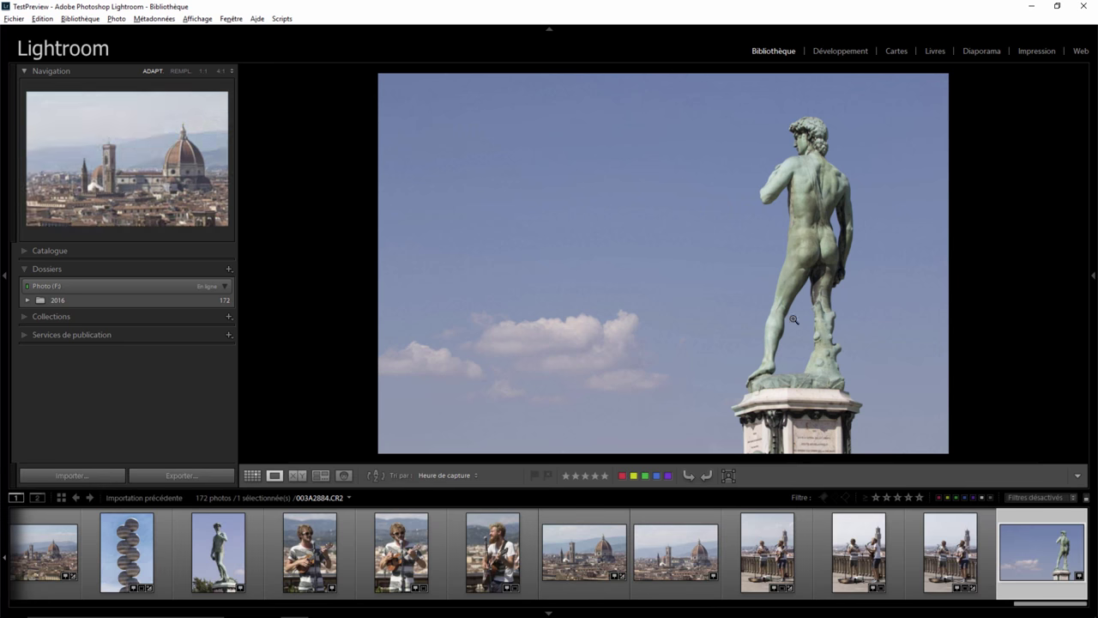
{"action": "left_click", "coordinate": [550, 613]}
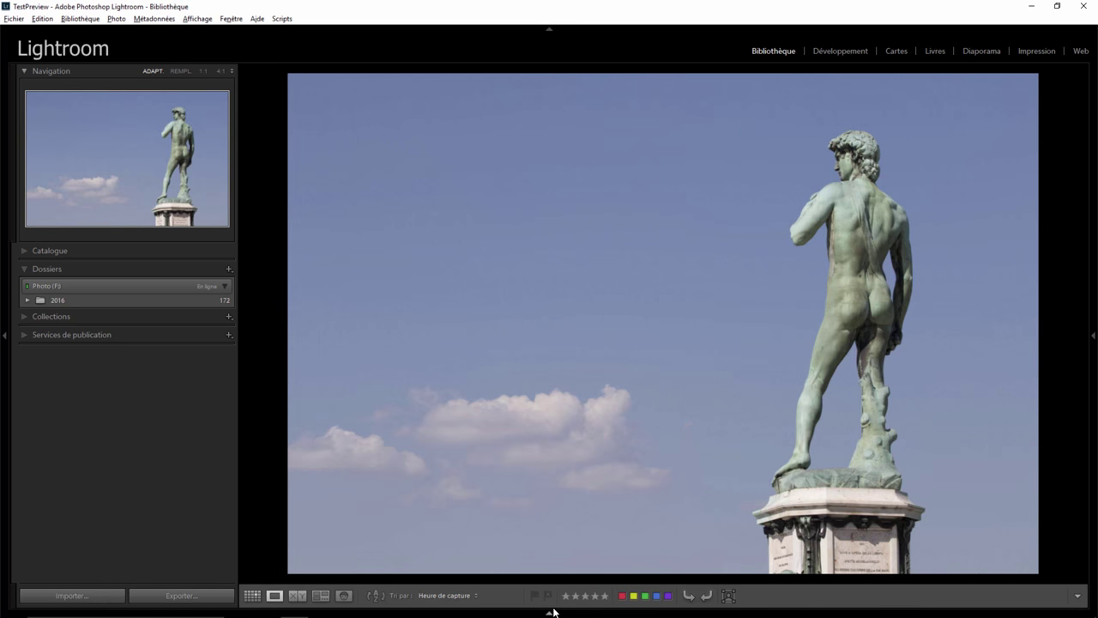
{"action": "left_click", "coordinate": [550, 613]}
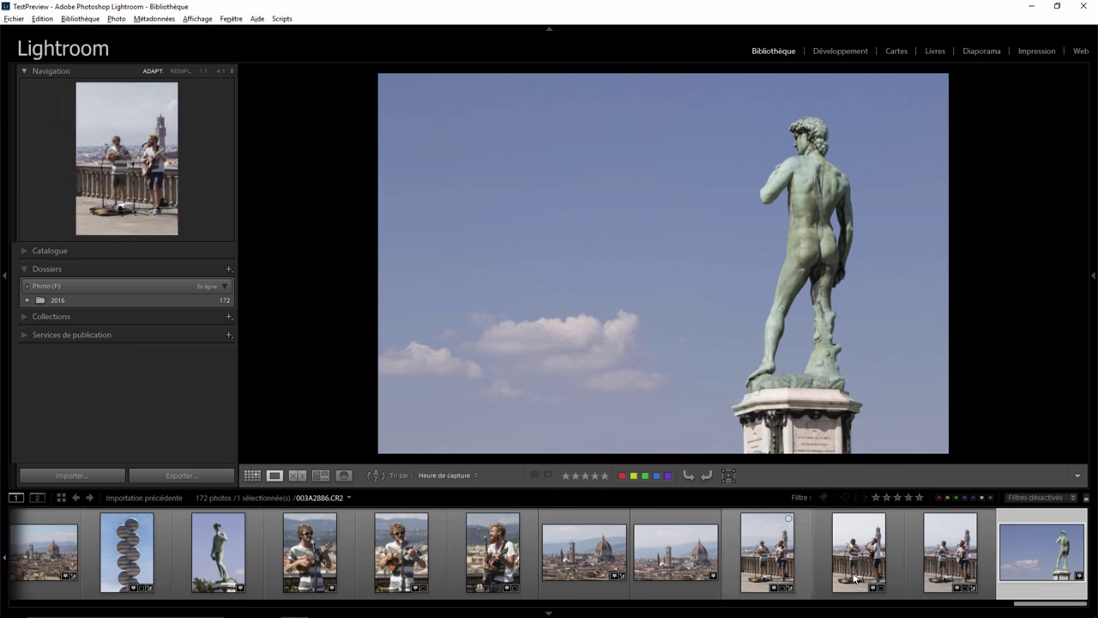
{"action": "left_click_drag", "start_coordinate": [1032, 601], "coordinate": [998, 607]}
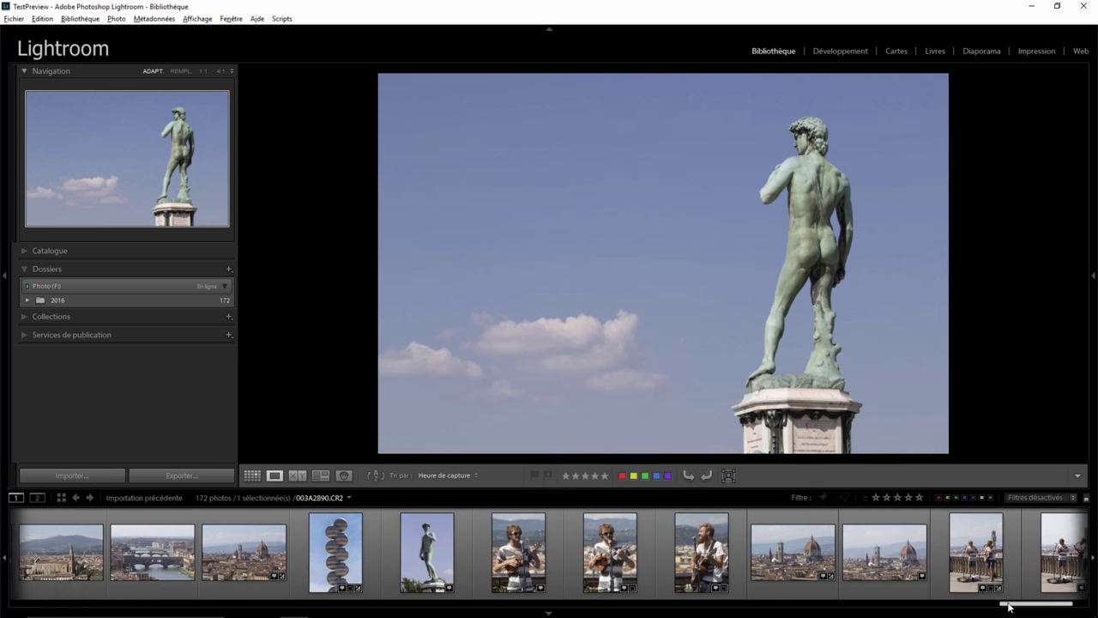
Display the green-domed city photo, toggling the filmstrip off and on.
{"action": "left_click", "coordinate": [189, 549]}
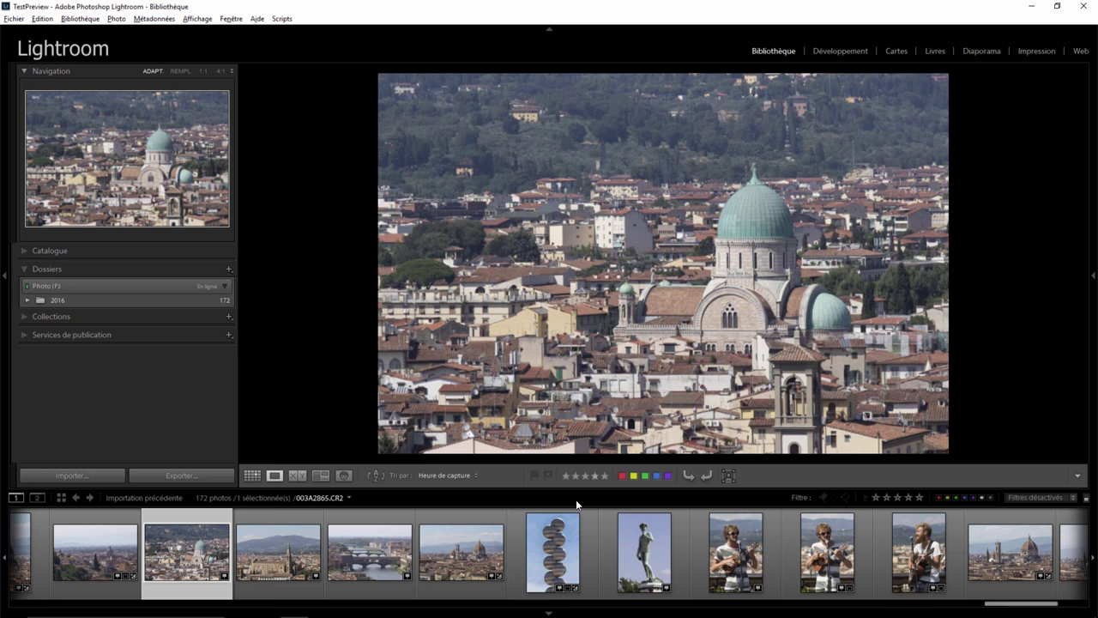
{"action": "mouse_move", "coordinate": [553, 553]}
{"action": "left_click", "coordinate": [549, 612]}
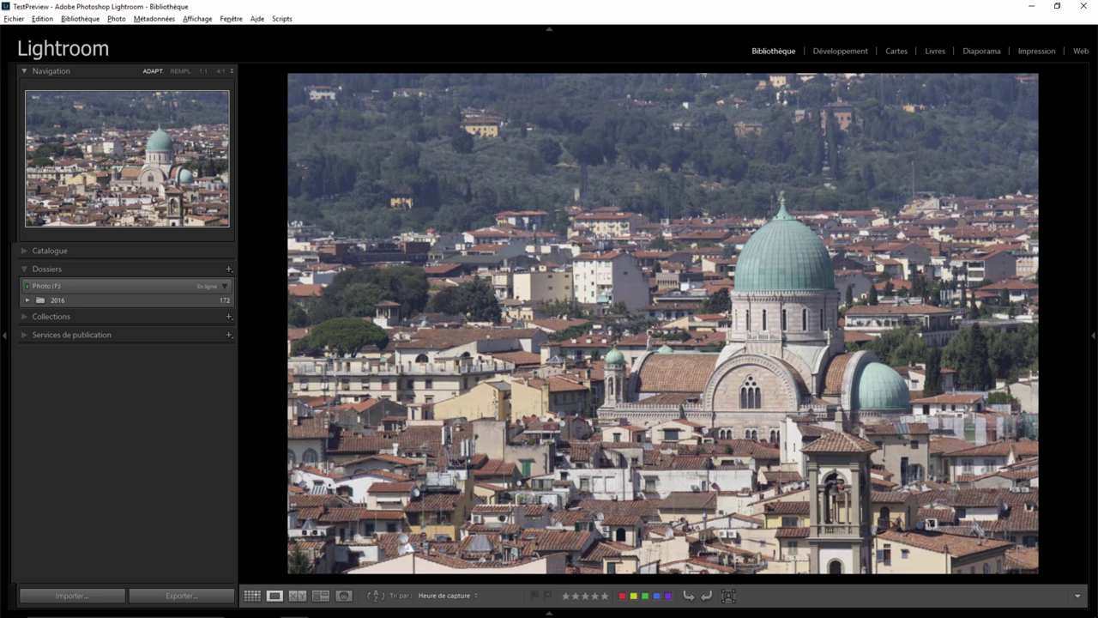
{"action": "left_click", "coordinate": [553, 611]}
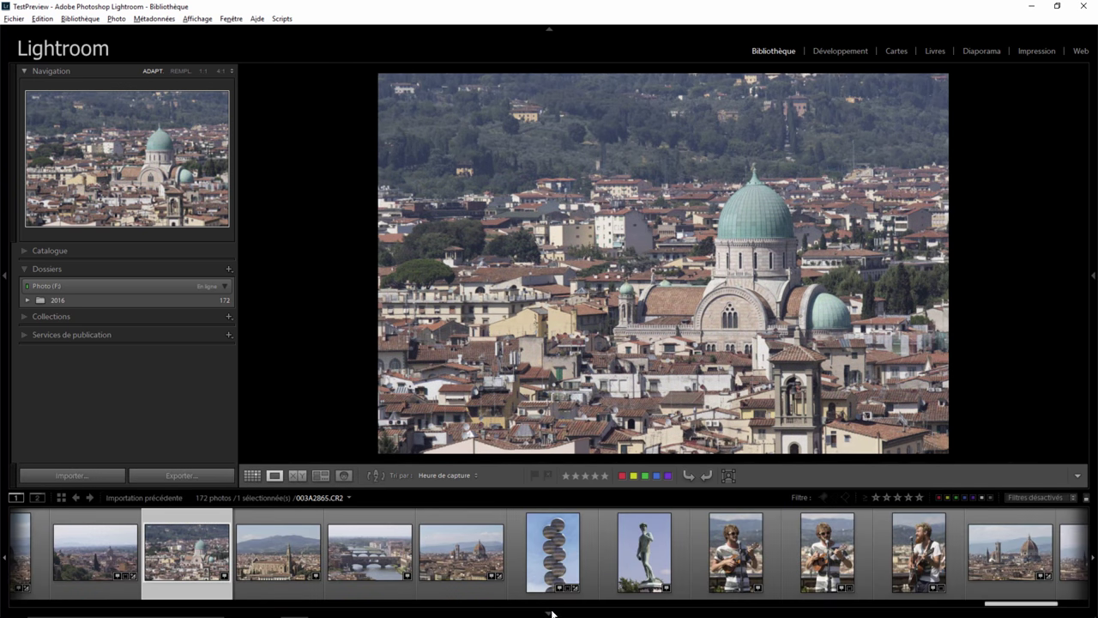
{"action": "left_click", "coordinate": [552, 611]}
{"action": "left_click", "coordinate": [550, 613]}
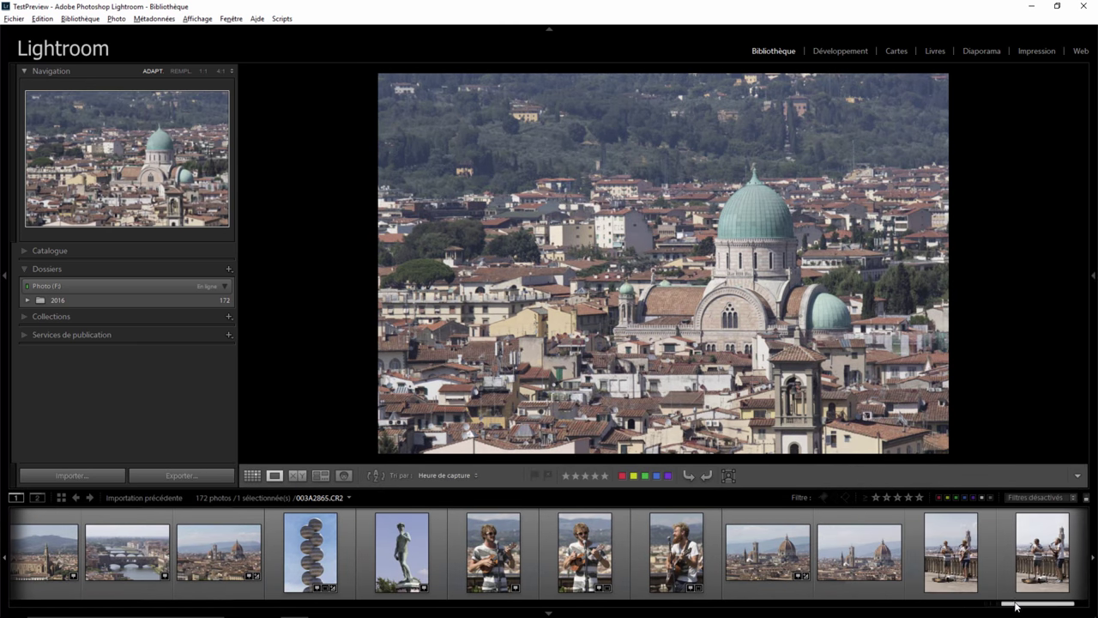
Scroll the filmstrip to the end and show the last photo, the David statue.
{"action": "left_click_drag", "start_coordinate": [999, 607], "coordinate": [1030, 606]}
{"action": "left_click", "coordinate": [1034, 588]}
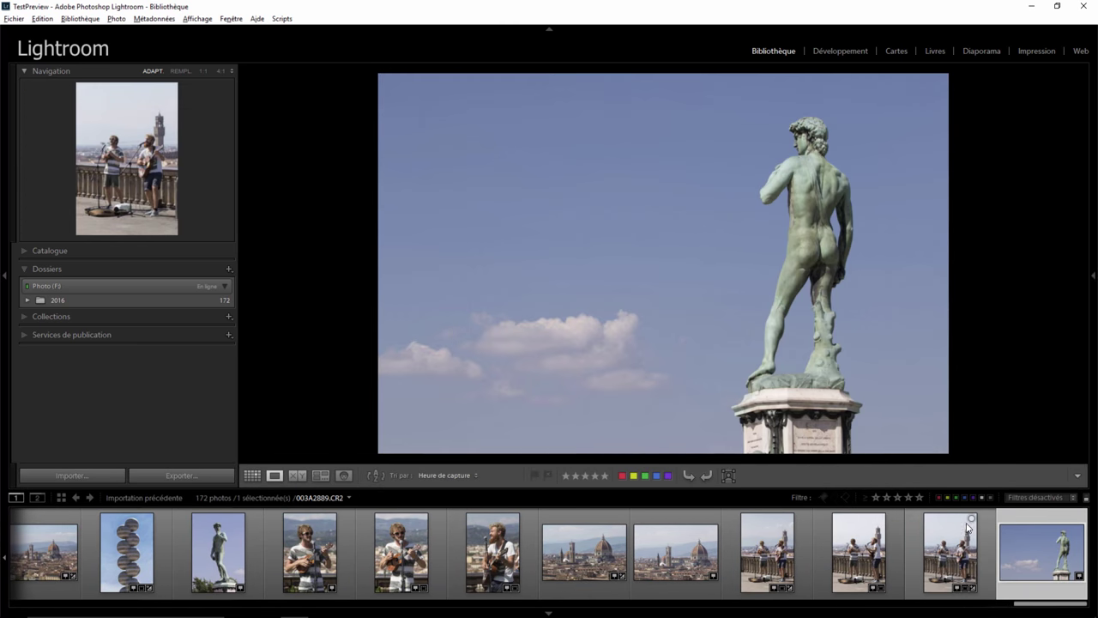
{"action": "left_click", "coordinate": [549, 611]}
{"action": "left_click", "coordinate": [549, 612]}
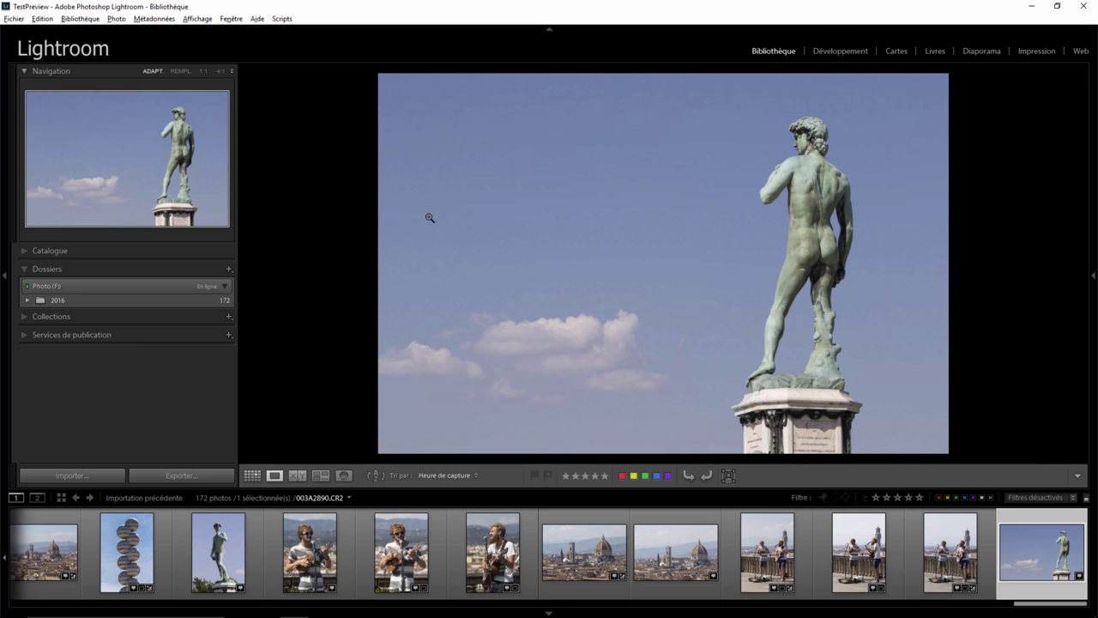
Set the catalogue's standard preview size to Automatique (1920px) in Catalogue Settings.
{"action": "left_click", "coordinate": [43, 18]}
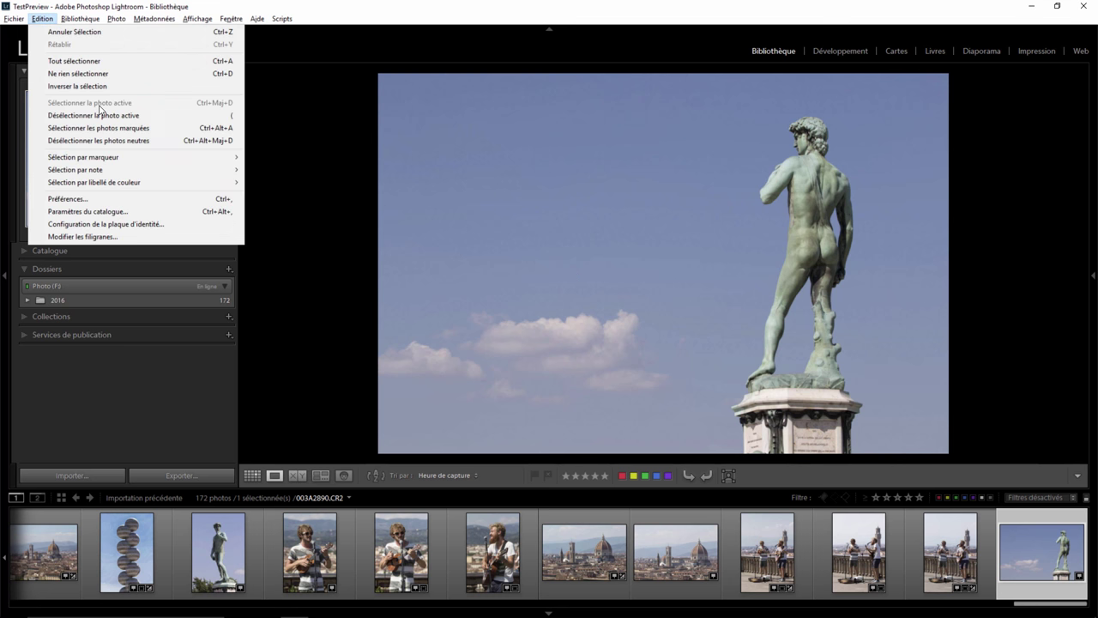
{"action": "left_click", "coordinate": [112, 212]}
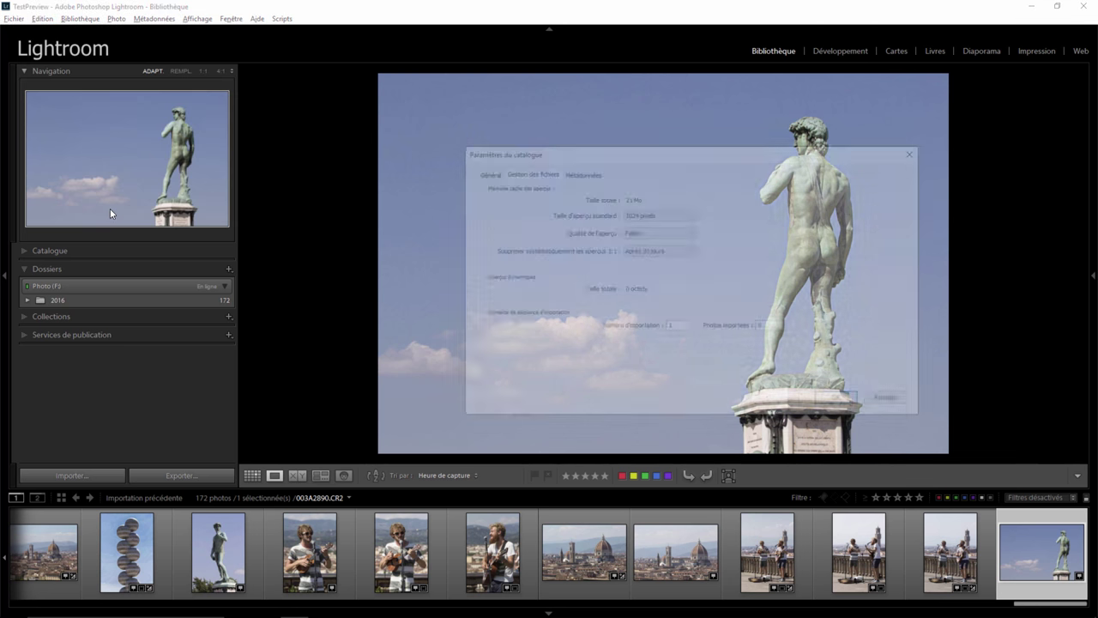
{"action": "left_click", "coordinate": [682, 213]}
{"action": "left_click", "coordinate": [649, 225]}
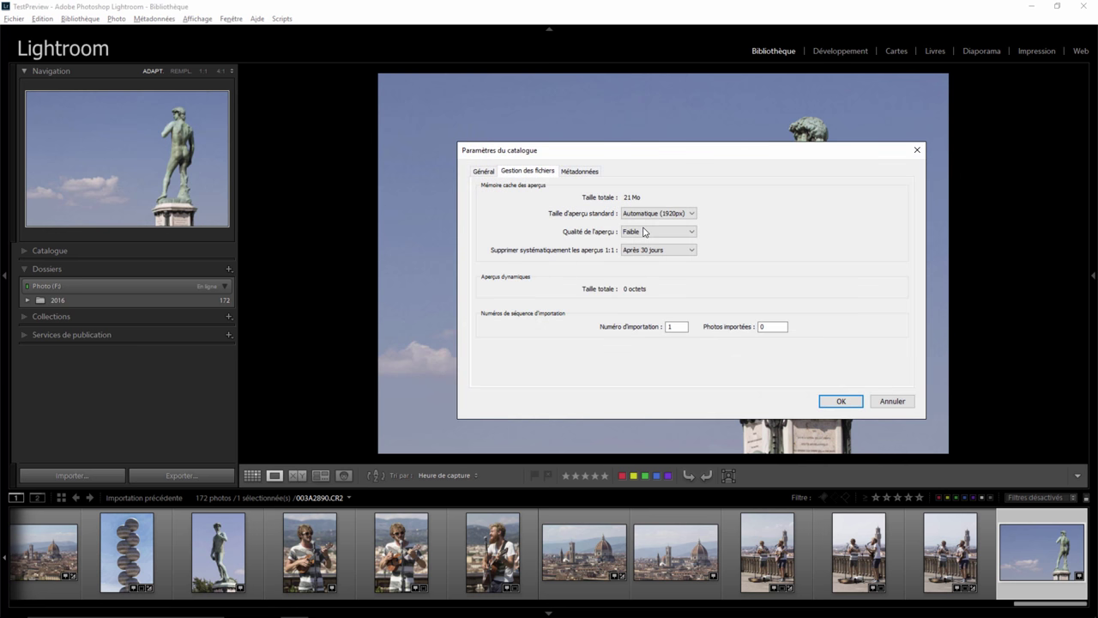
{"action": "left_click", "coordinate": [839, 401]}
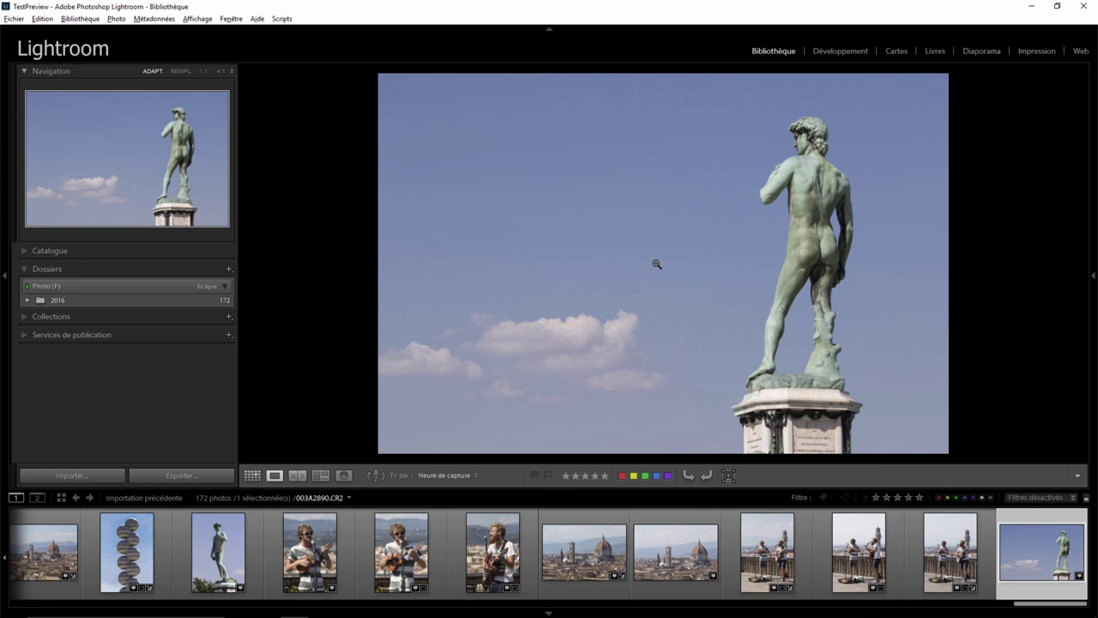
Close Lightroom, permanently delete TestPreview Previews.lrdata, and select TestPreview.lrcat.
{"action": "left_click", "coordinate": [1087, 8]}
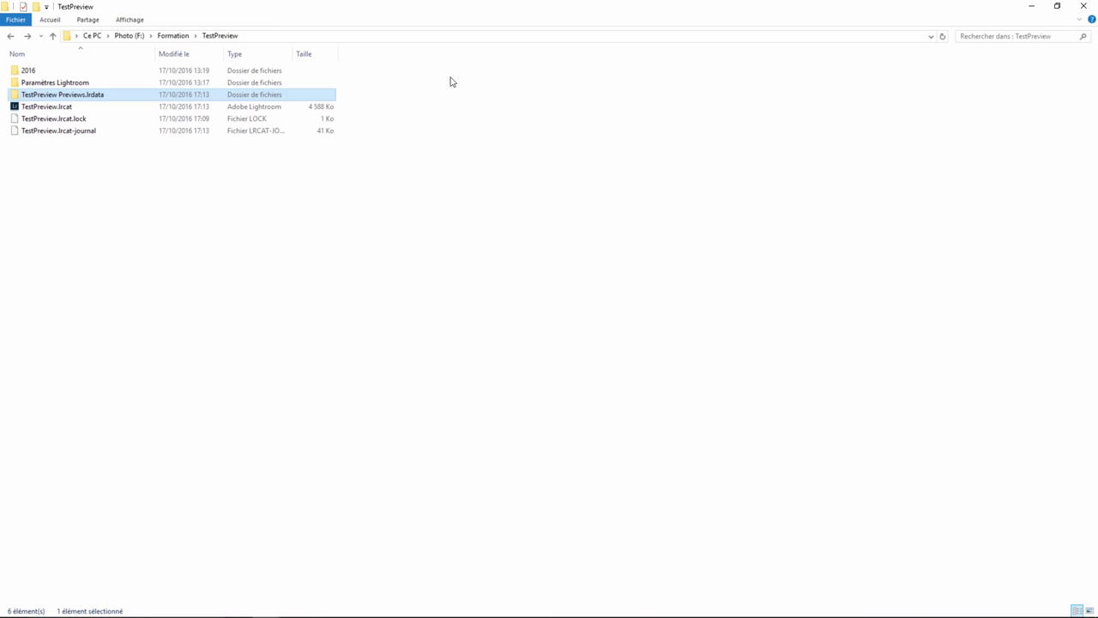
{"action": "right_click", "coordinate": [85, 95]}
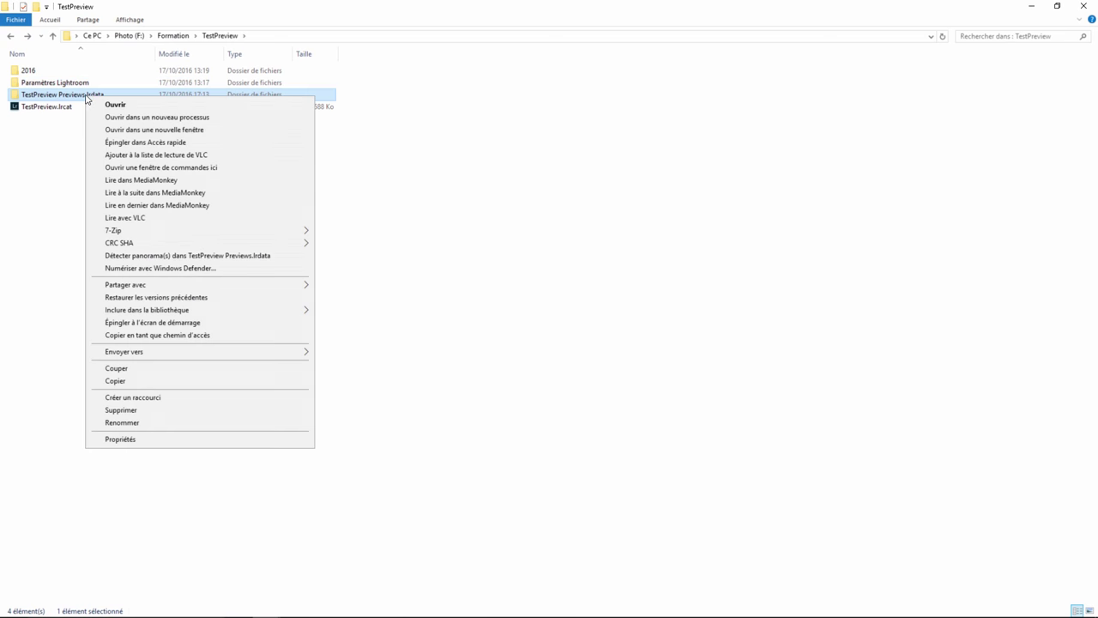
{"action": "left_click", "coordinate": [157, 410]}
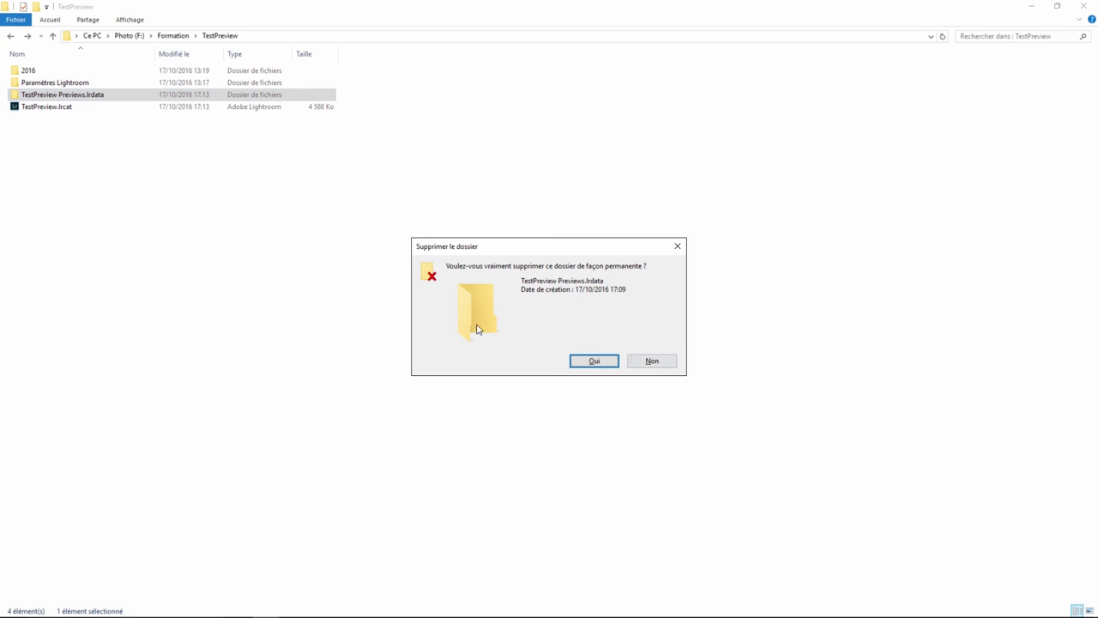
{"action": "left_click", "coordinate": [608, 363]}
{"action": "left_click", "coordinate": [61, 96]}
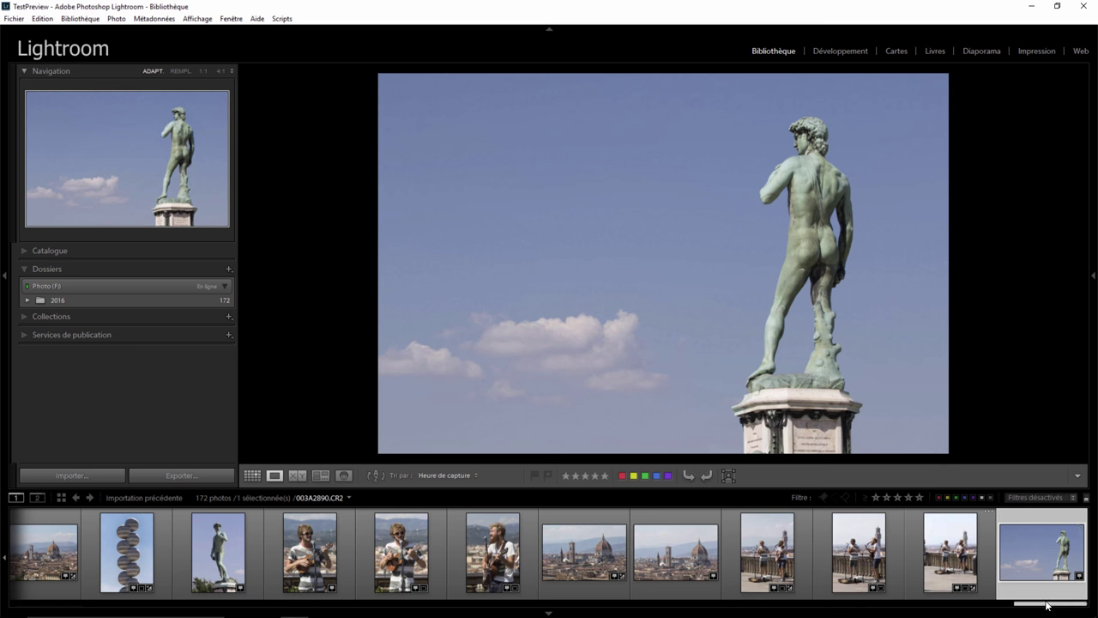
Scroll the filmstrip left and show the green-domed synagogue photo 003A2865.CR2.
{"action": "left_click_drag", "start_coordinate": [1047, 603], "coordinate": [991, 605]}
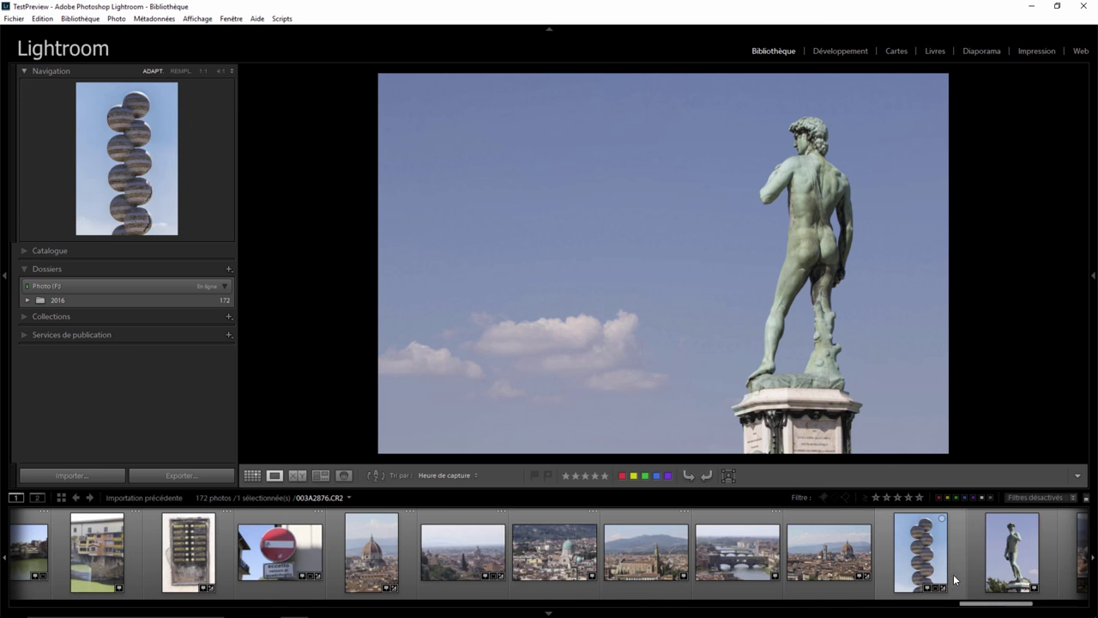
{"action": "left_click", "coordinate": [546, 555]}
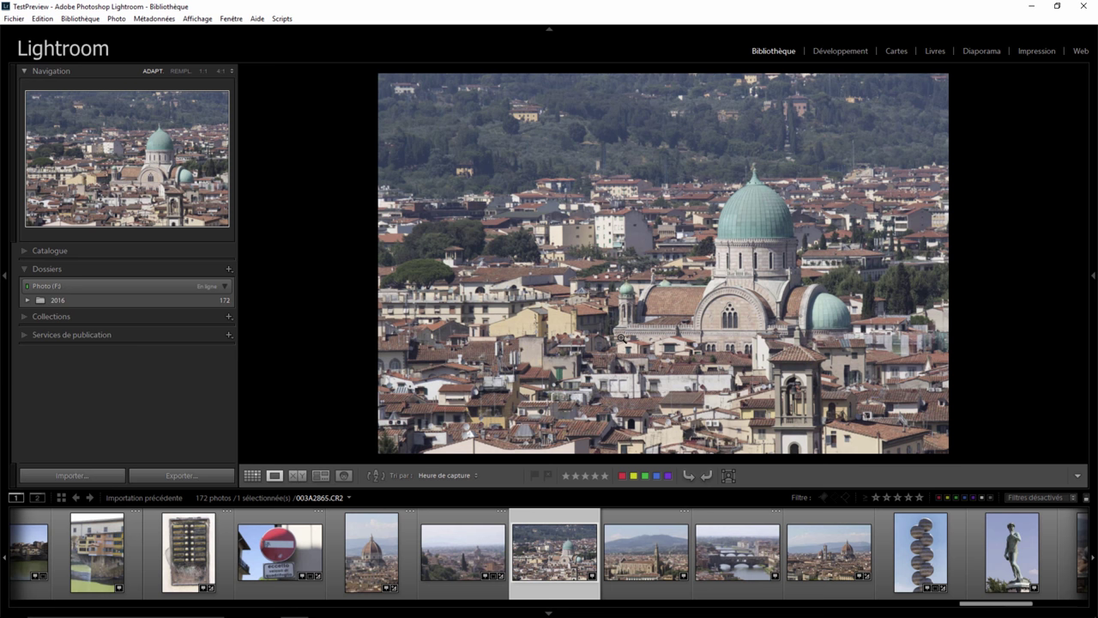
{"action": "left_click", "coordinate": [549, 612]}
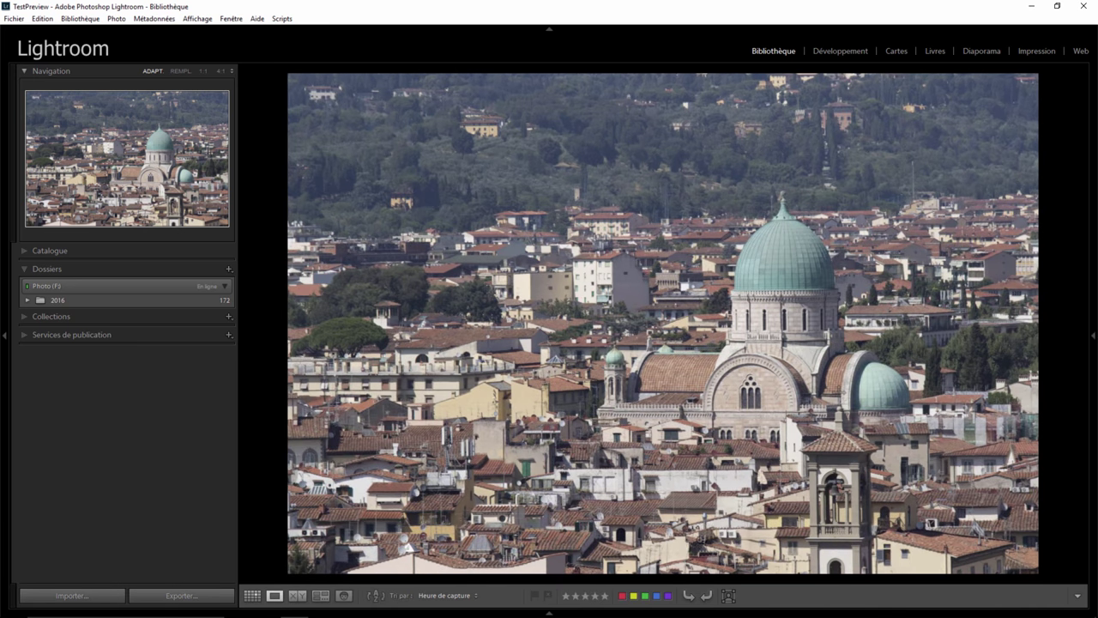
{"action": "left_click", "coordinate": [549, 613]}
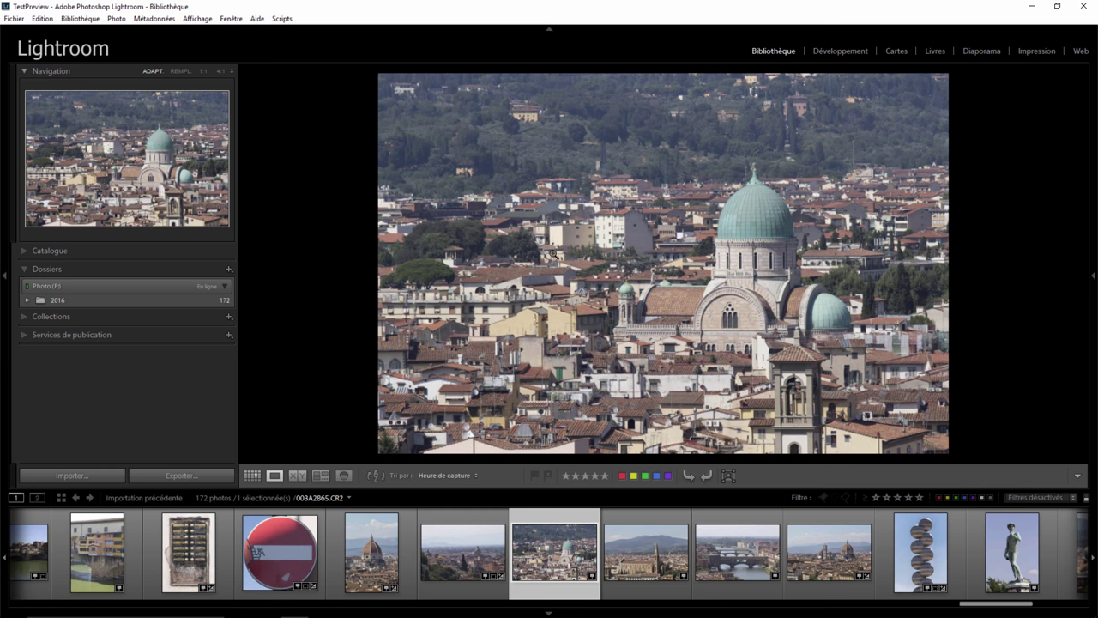
Preview the synagogue, Duomo and hazy panorama 003A2864.CR2 full screen in turn.
{"action": "key", "text": "f"}
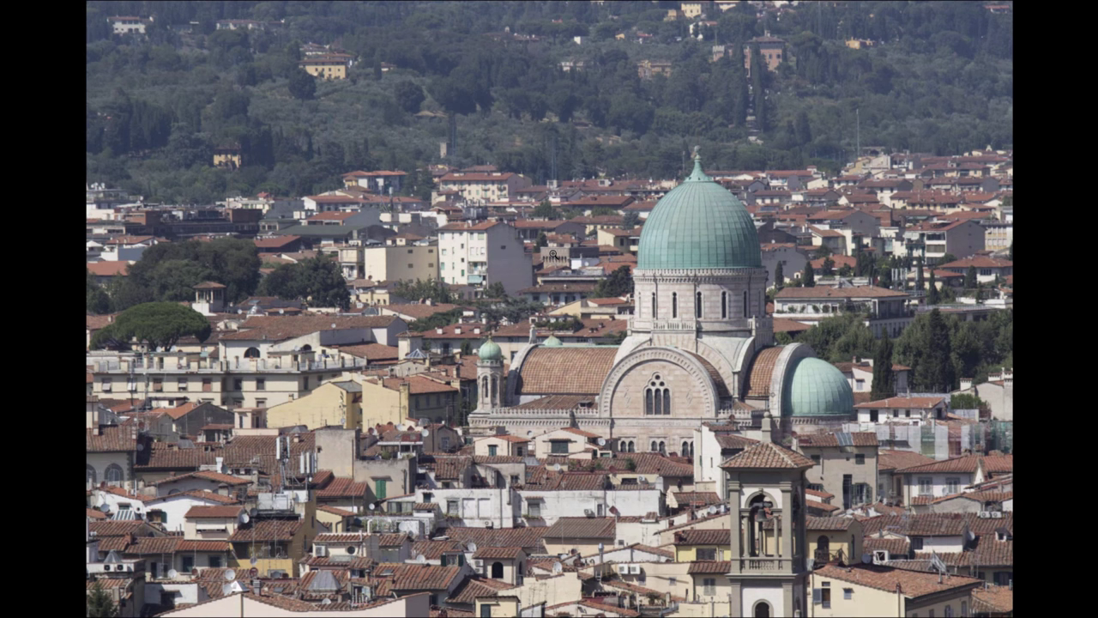
{"action": "key", "text": "f"}
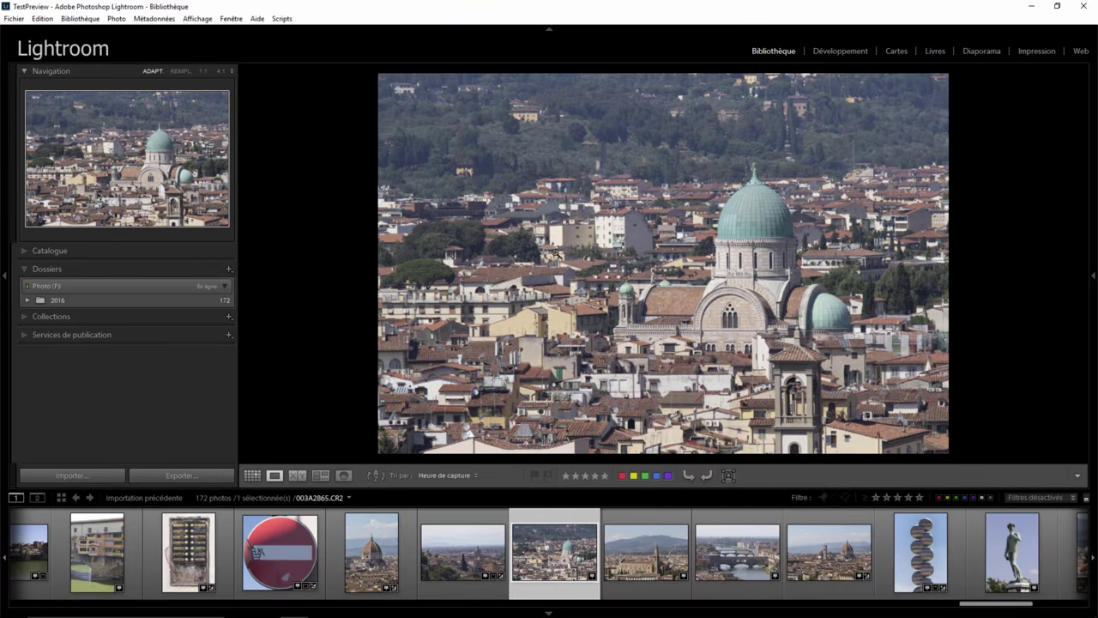
{"action": "left_click", "coordinate": [837, 532]}
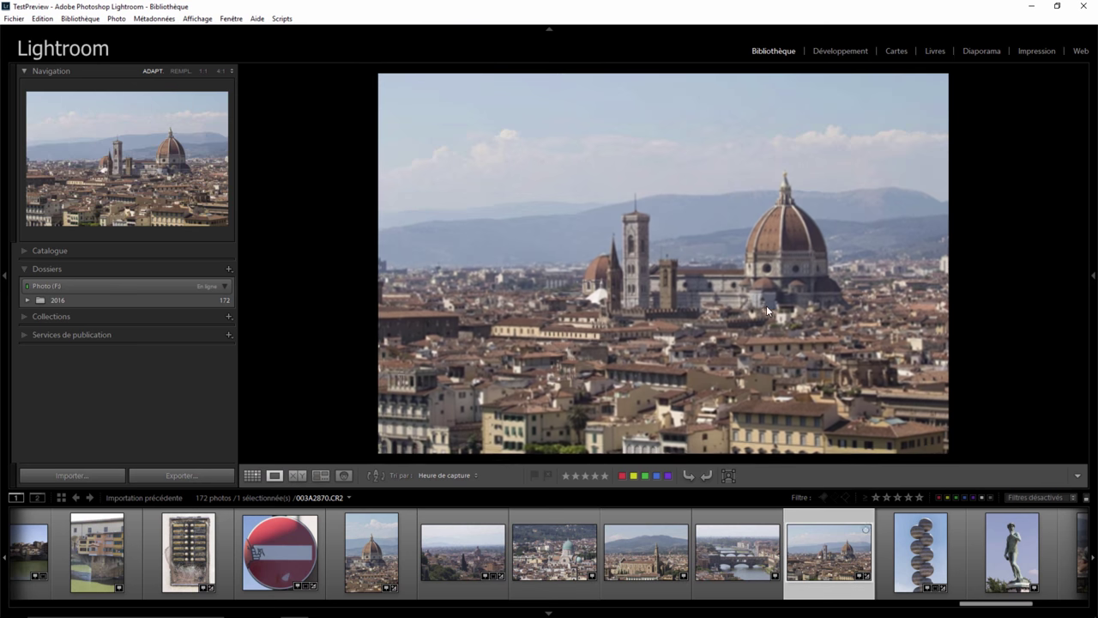
{"action": "key", "text": "f"}
{"action": "key", "text": "f"}
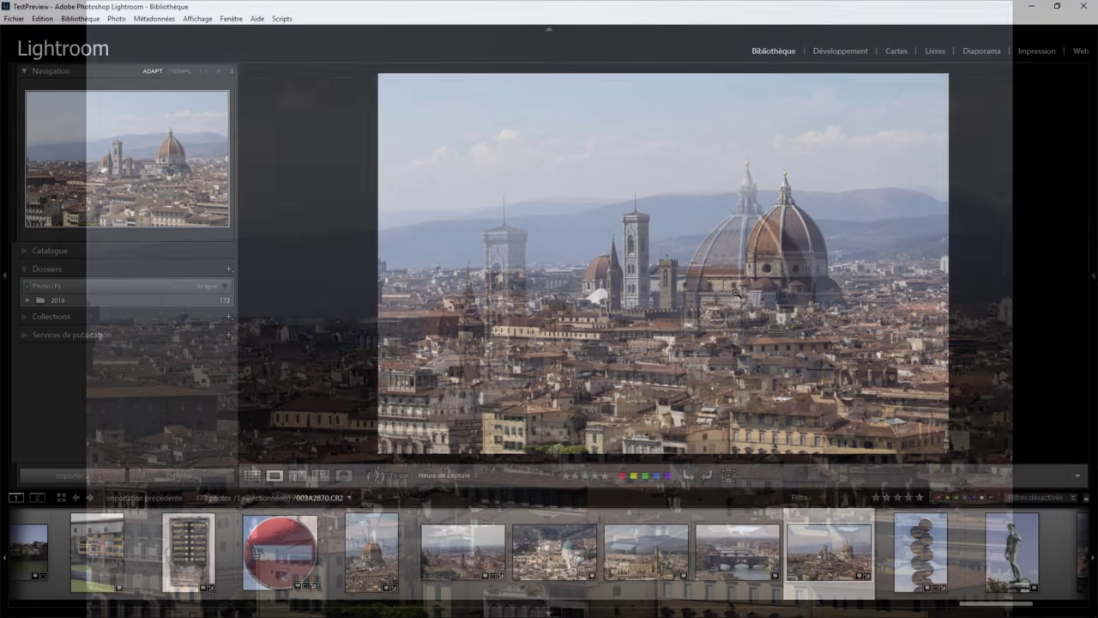
{"action": "left_click", "coordinate": [918, 551]}
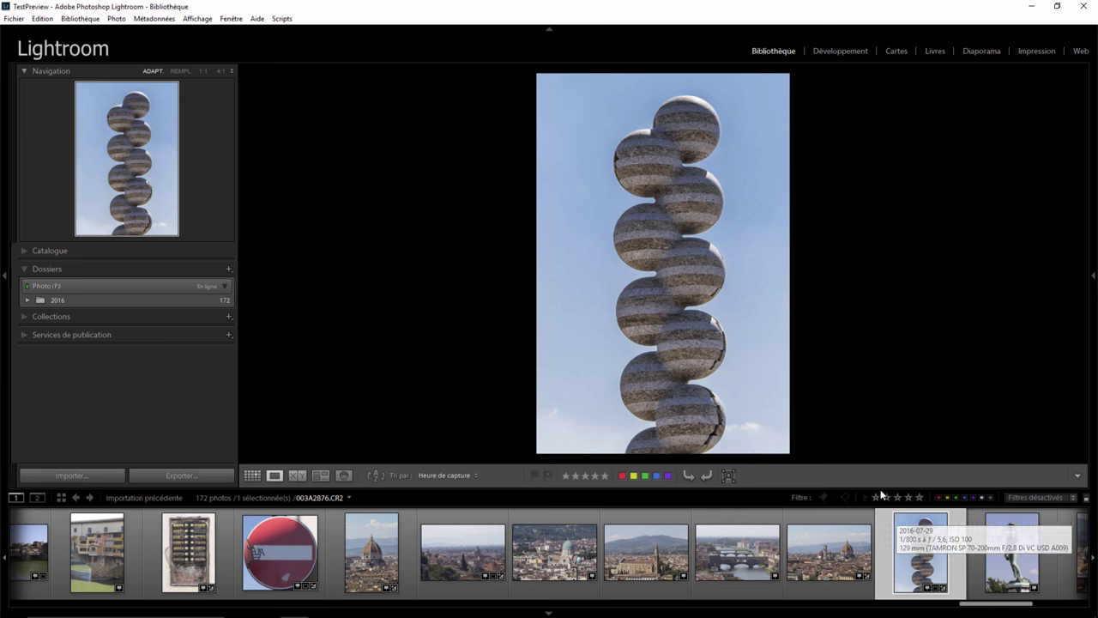
{"action": "left_click", "coordinate": [464, 536]}
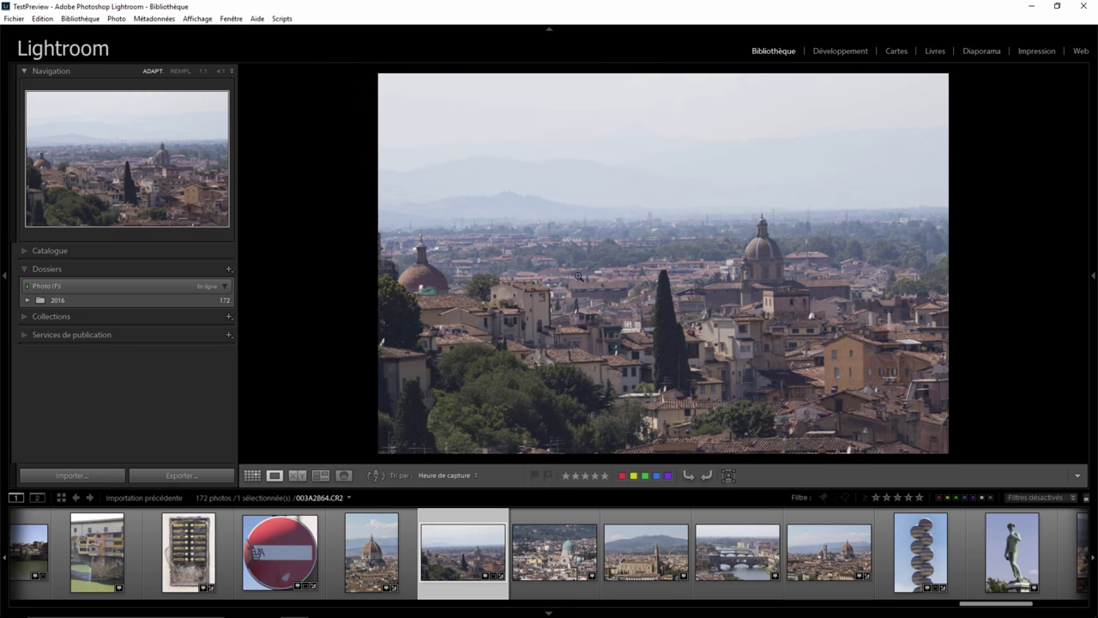
{"action": "key", "text": "f"}
{"action": "key", "text": "f"}
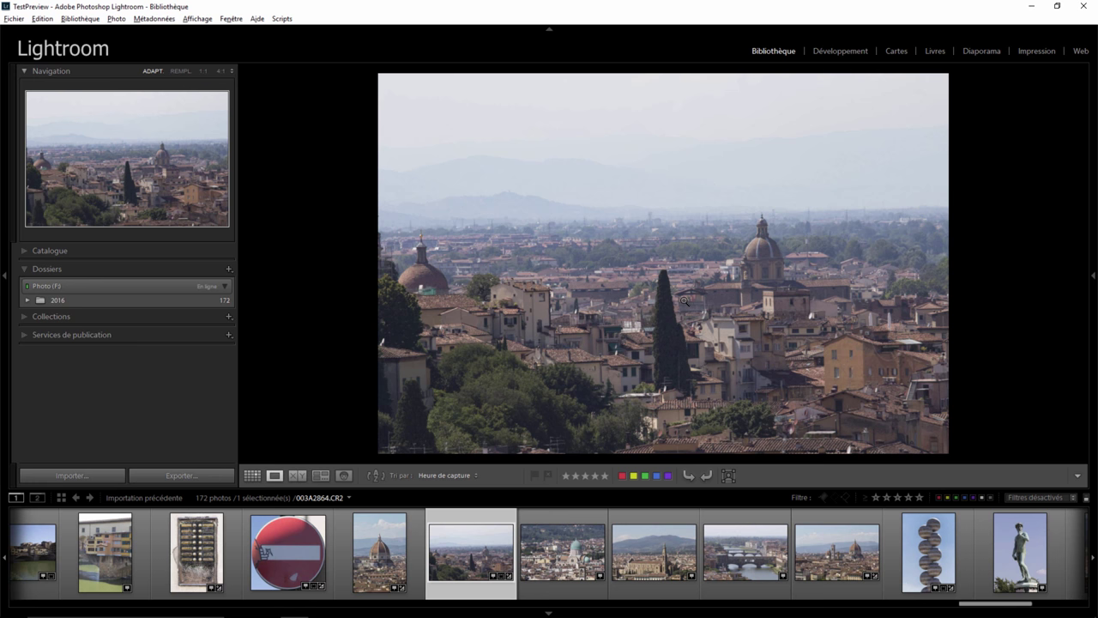
Inspect the hazy Florence photo at 1:1, panning around the dome, then fit it.
{"action": "left_click", "coordinate": [762, 270]}
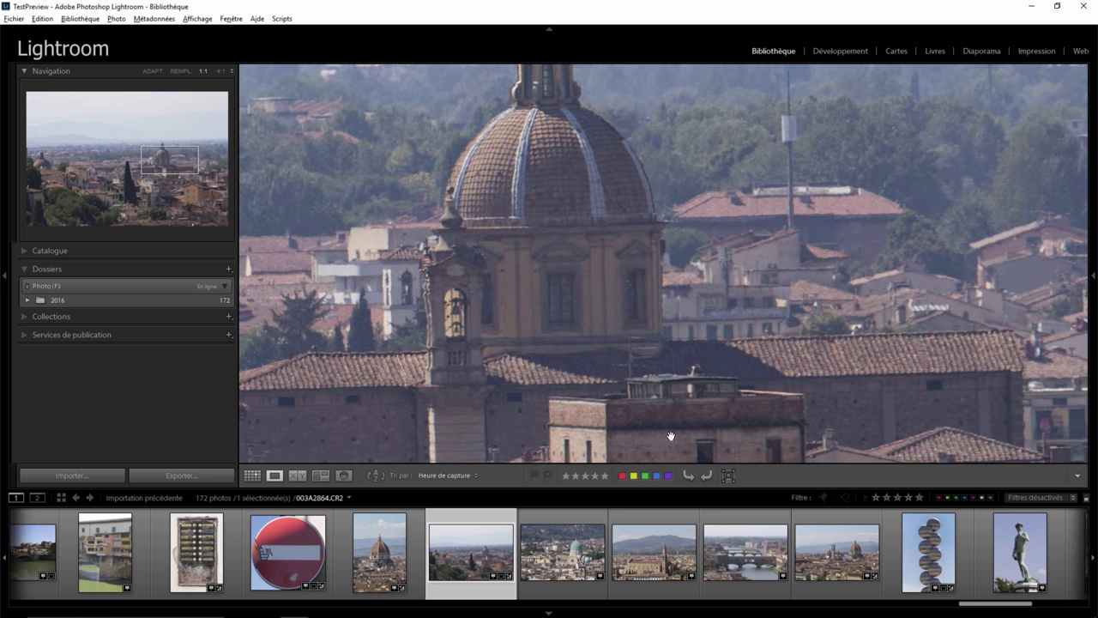
{"action": "left_click", "coordinate": [575, 305]}
{"action": "left_click", "coordinate": [745, 279]}
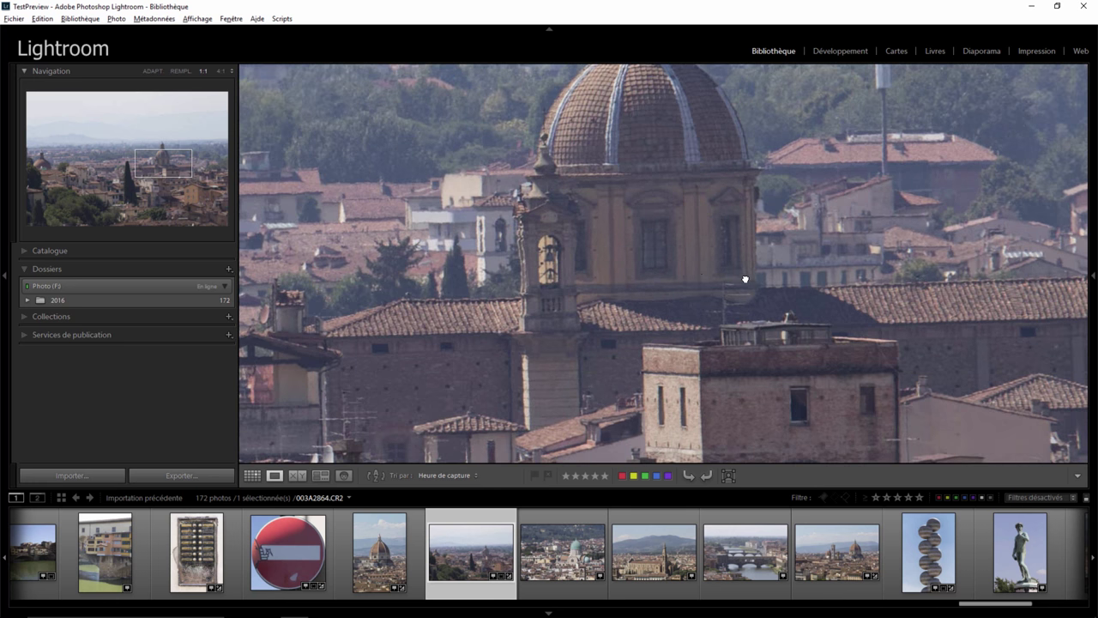
{"action": "left_click", "coordinate": [689, 273]}
{"action": "left_click", "coordinate": [569, 562]}
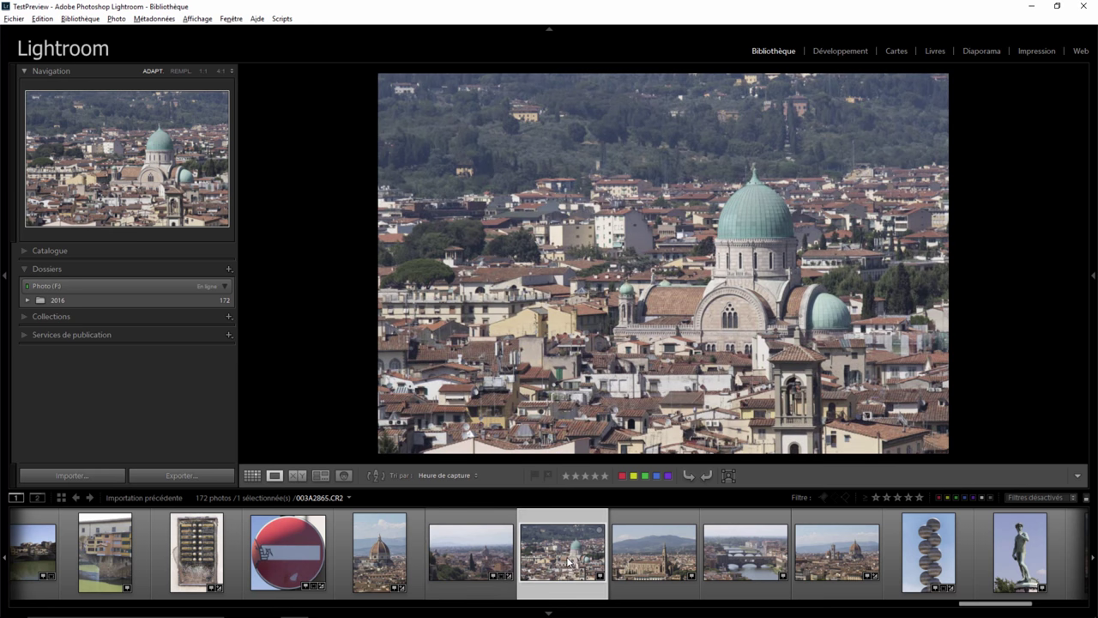
{"action": "left_click", "coordinate": [478, 546]}
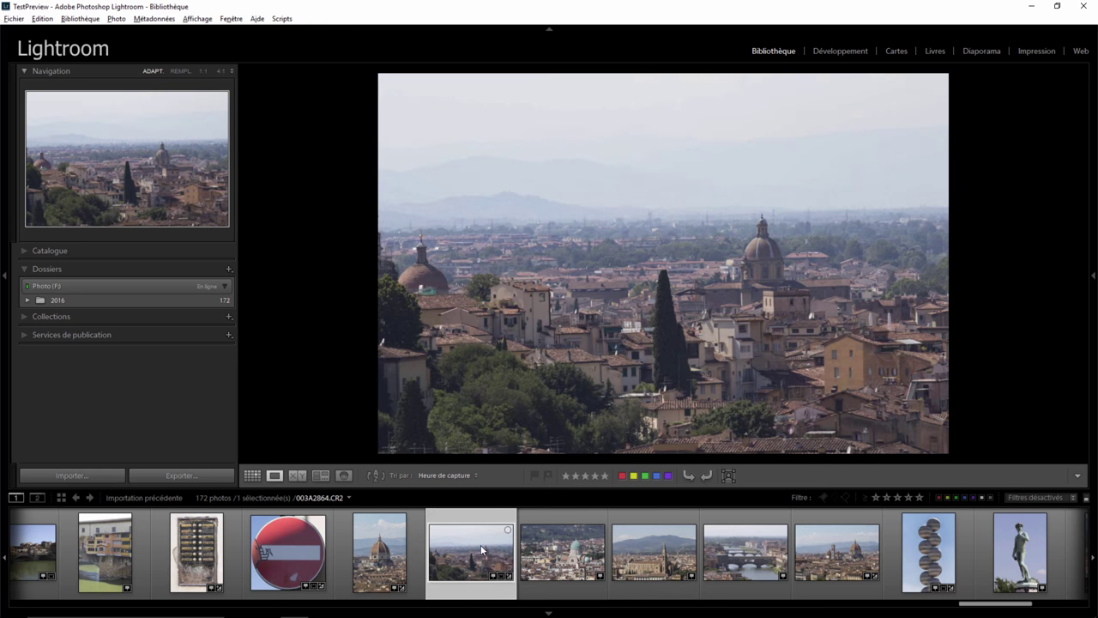
{"action": "left_click", "coordinate": [766, 290]}
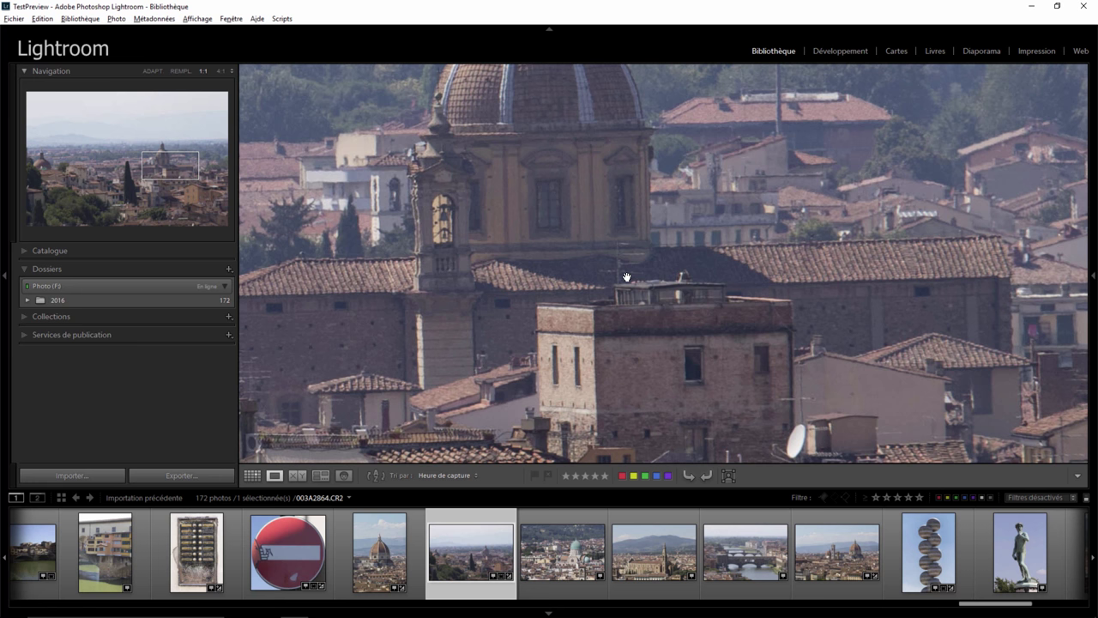
{"action": "left_click", "coordinate": [584, 261]}
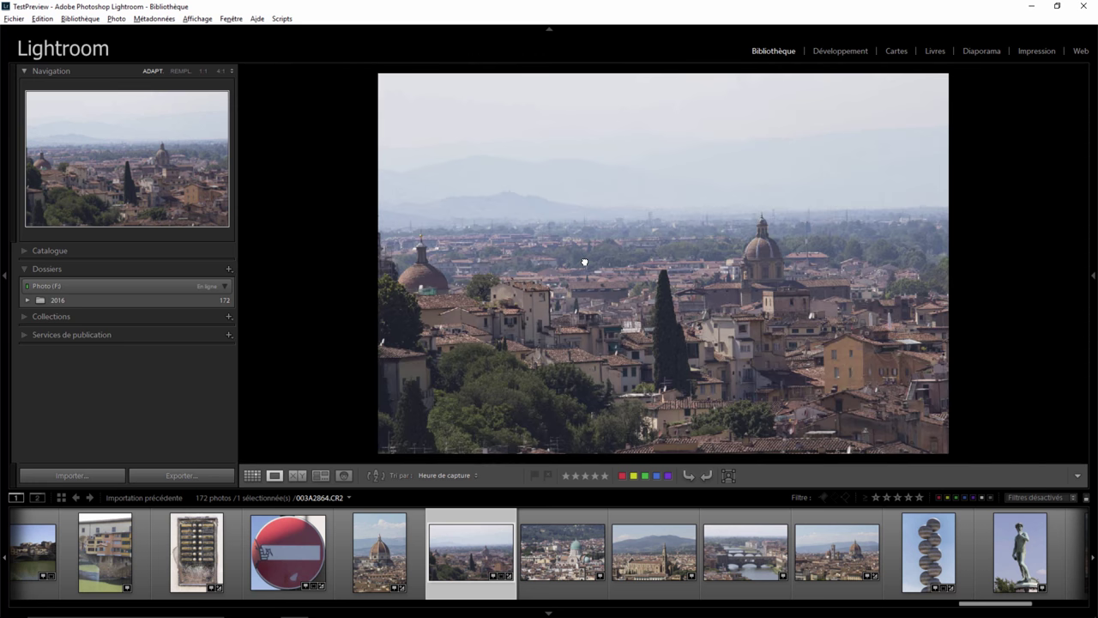
Zoom the Duomo photo 003A2870.CR2 to 1:1, then return to the whole view.
{"action": "left_click", "coordinate": [836, 549]}
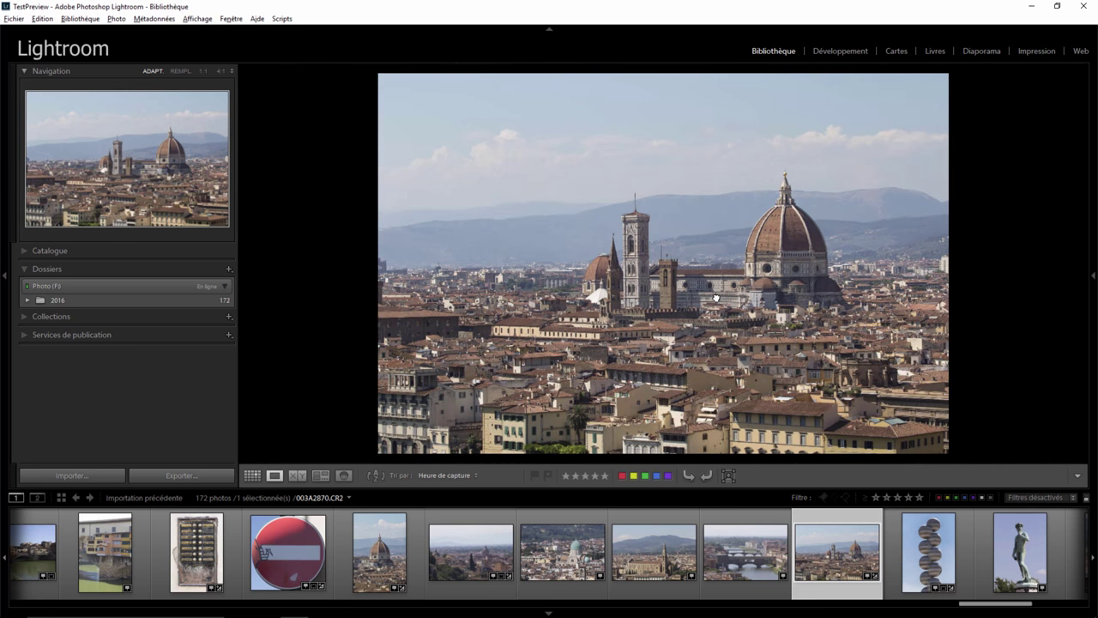
{"action": "left_click", "coordinate": [726, 297]}
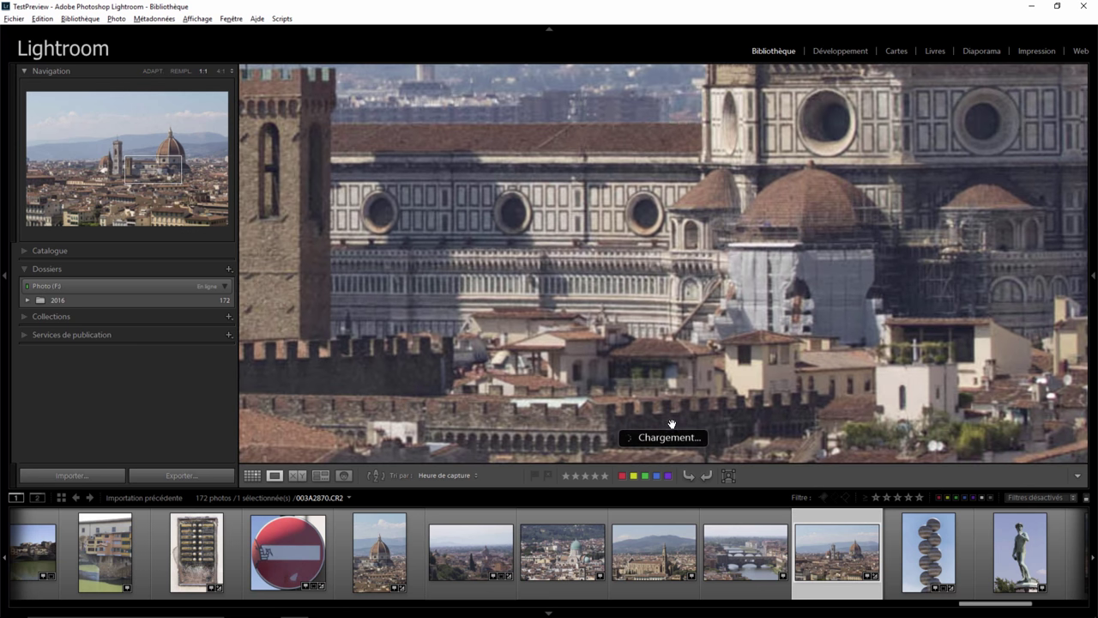
{"action": "left_click", "coordinate": [622, 254]}
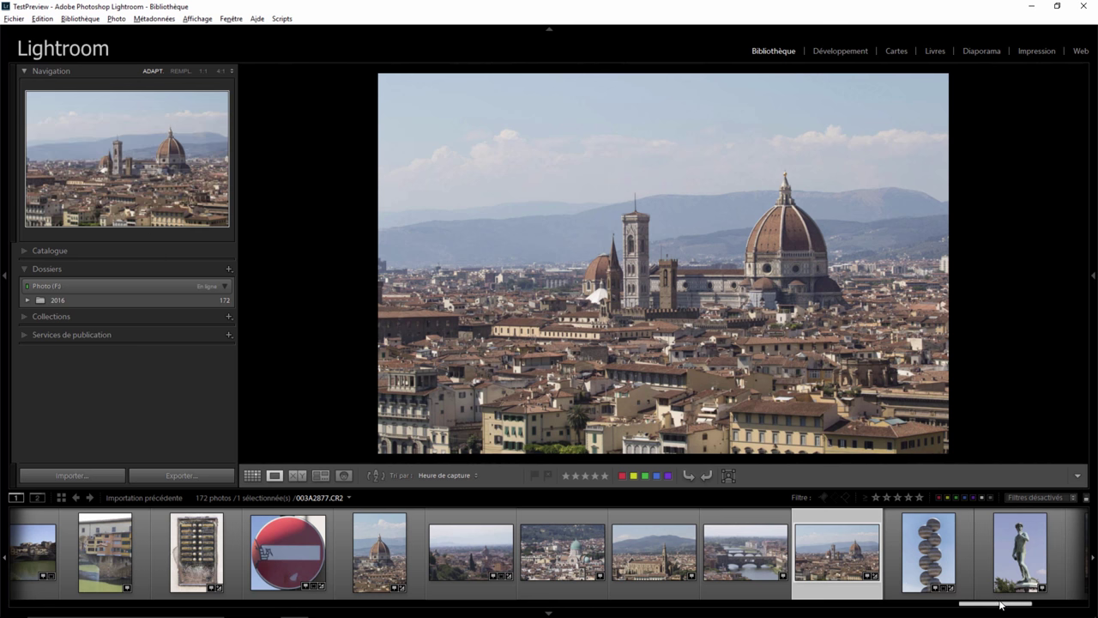
{"action": "left_click_drag", "start_coordinate": [999, 604], "coordinate": [1023, 606]}
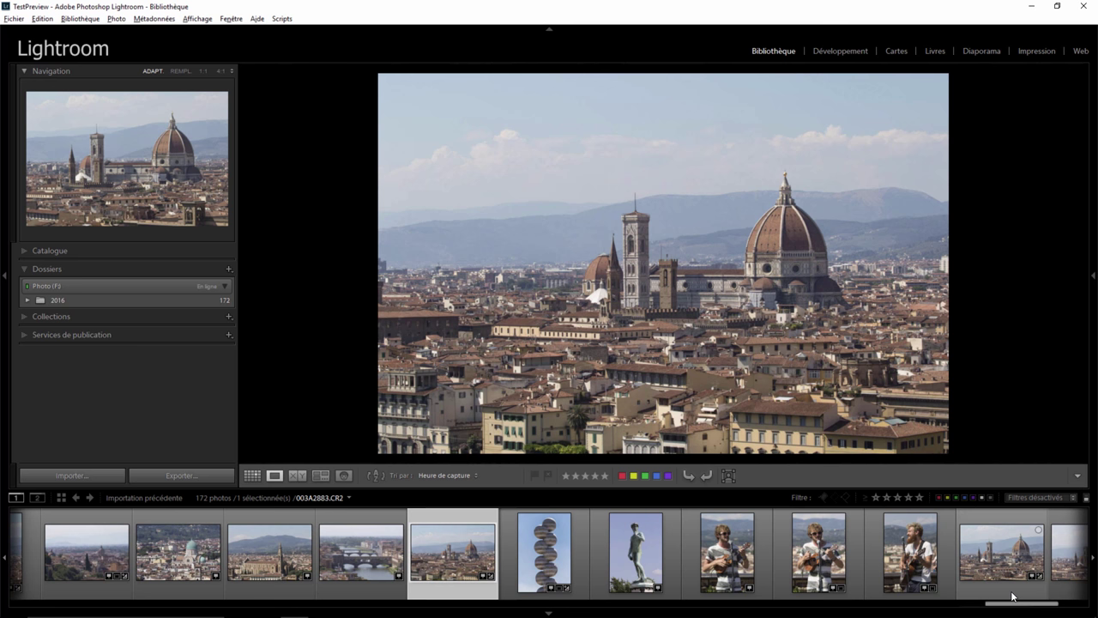
Build 1:1 previews for both Duomo photos, then view the first at 1:1 on the cathedral.
{"action": "left_click", "coordinate": [1013, 592]}
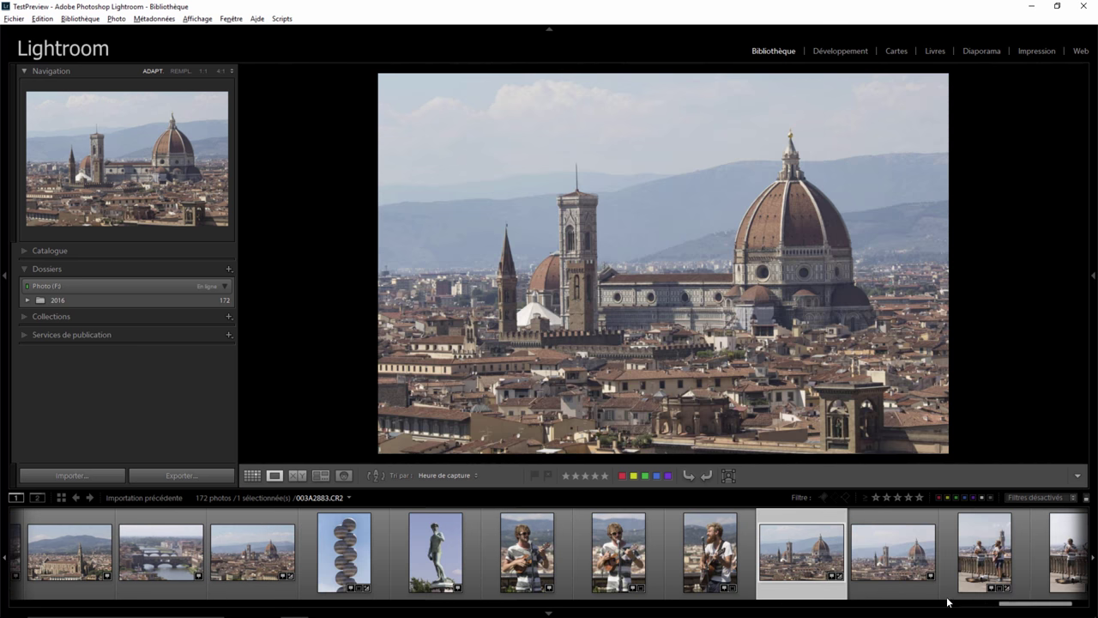
{"action": "left_click", "coordinate": [912, 595], "text": "shift"}
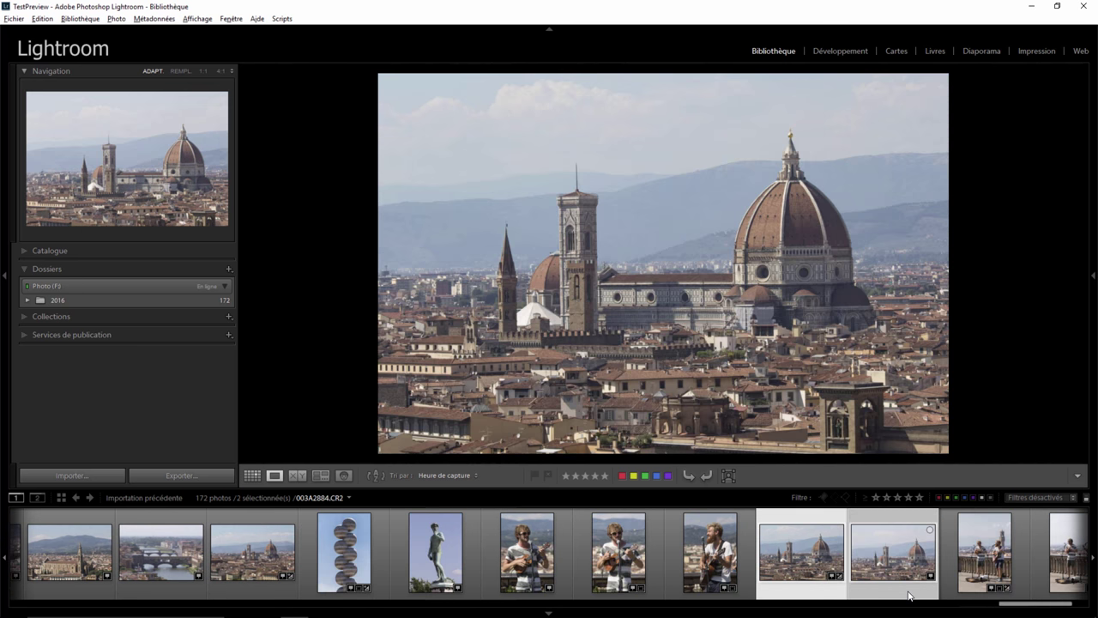
{"action": "left_click", "coordinate": [42, 18]}
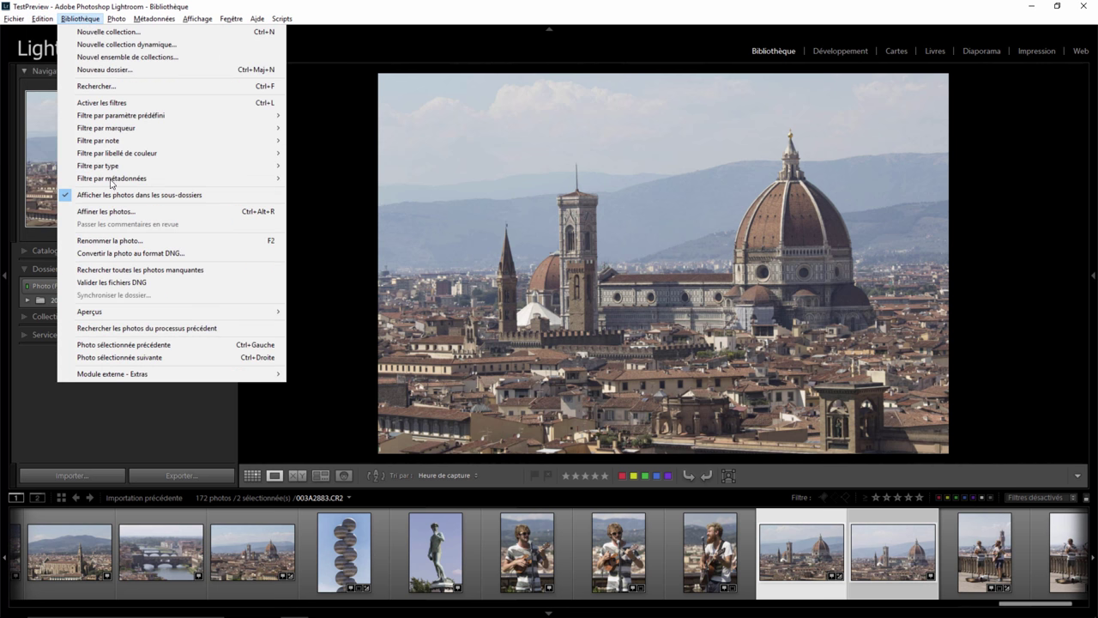
{"action": "mouse_move", "coordinate": [80, 18]}
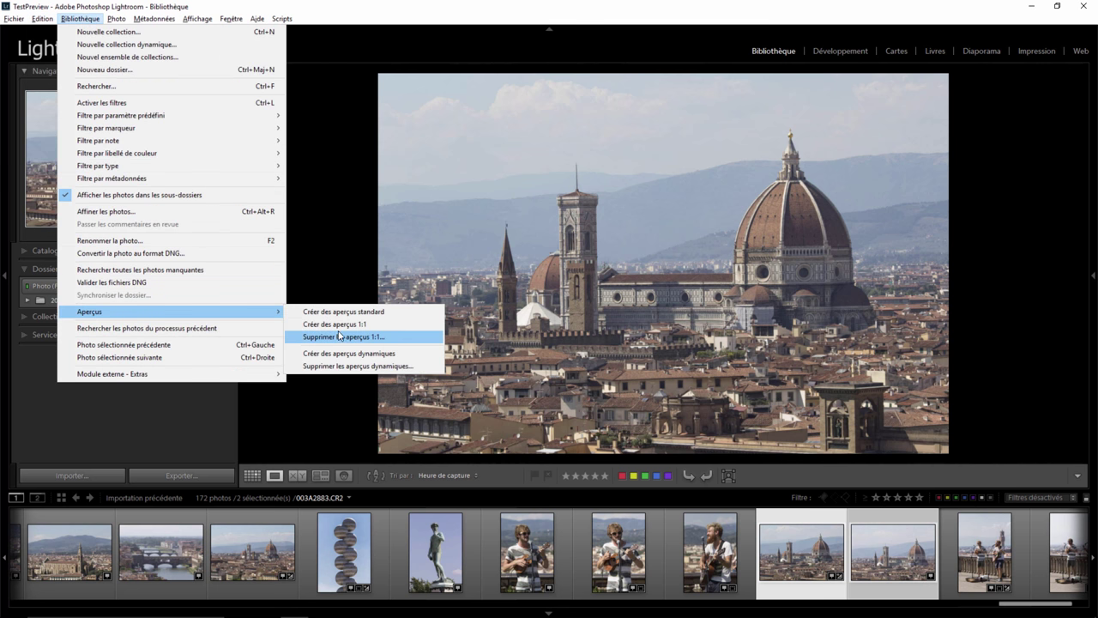
{"action": "left_click", "coordinate": [347, 323]}
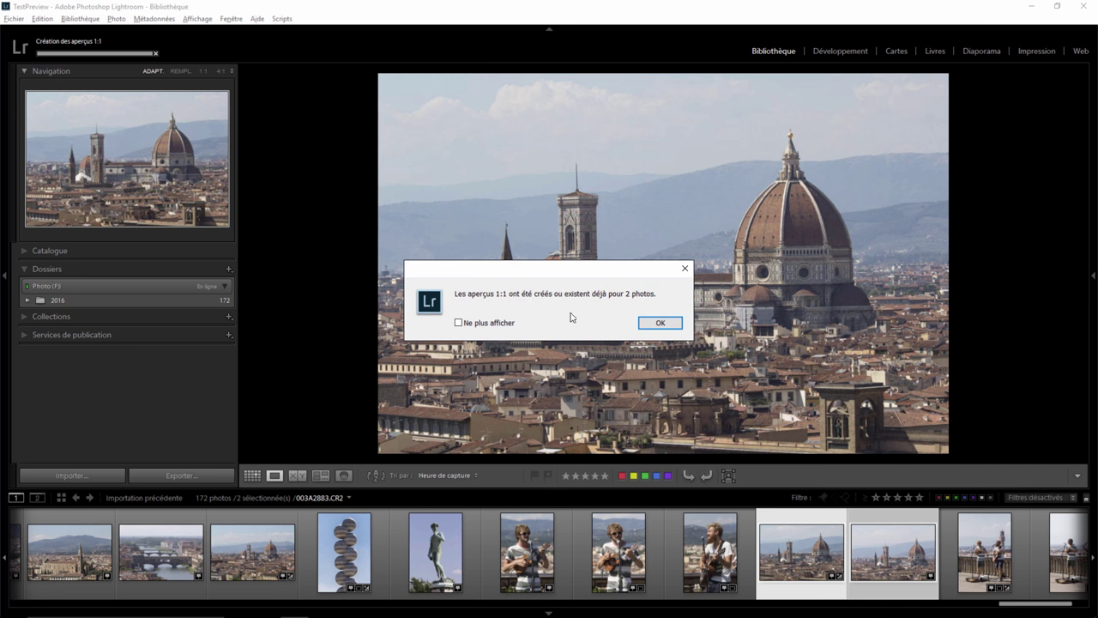
{"action": "left_click", "coordinate": [652, 323]}
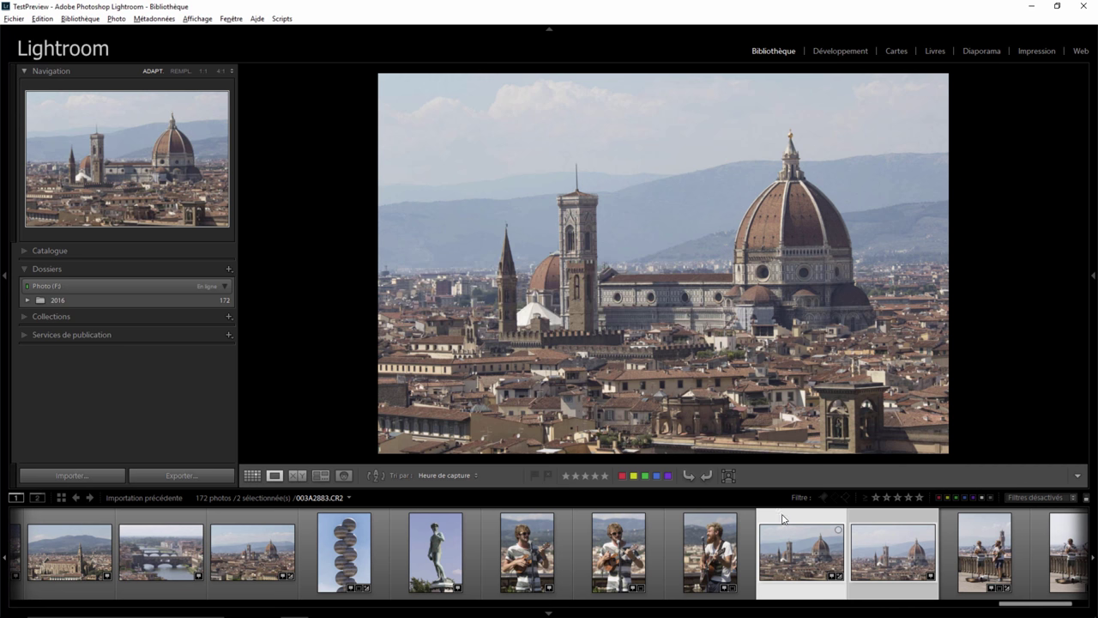
{"action": "left_click", "coordinate": [783, 519]}
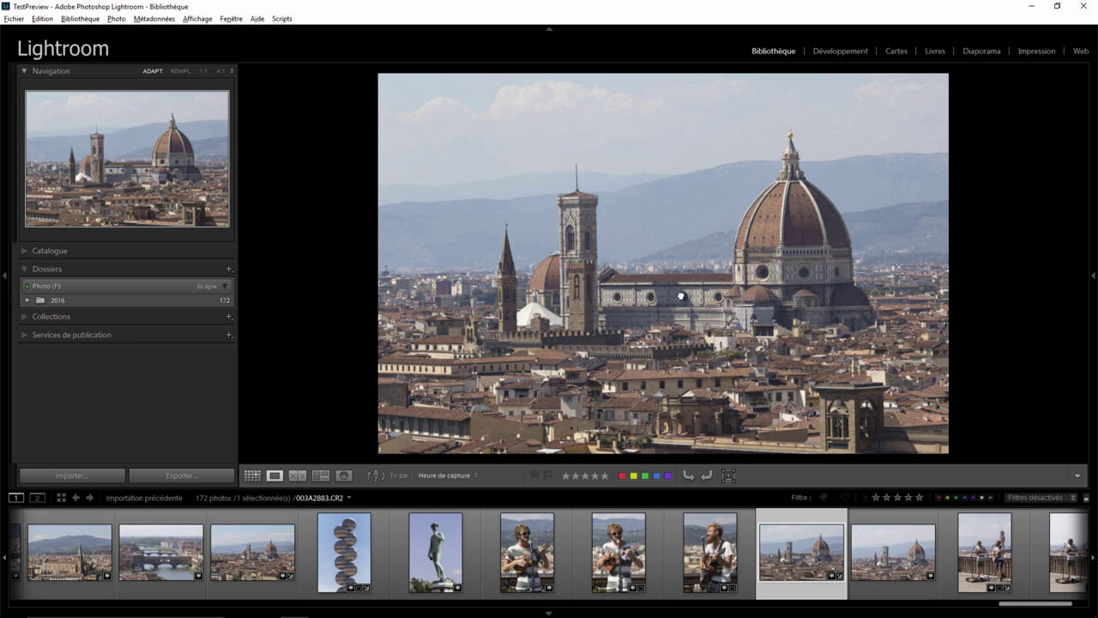
{"action": "left_click", "coordinate": [683, 296]}
Return the photo to the whole-image view and delete the 1:1 previews.
{"action": "left_click", "coordinate": [681, 297]}
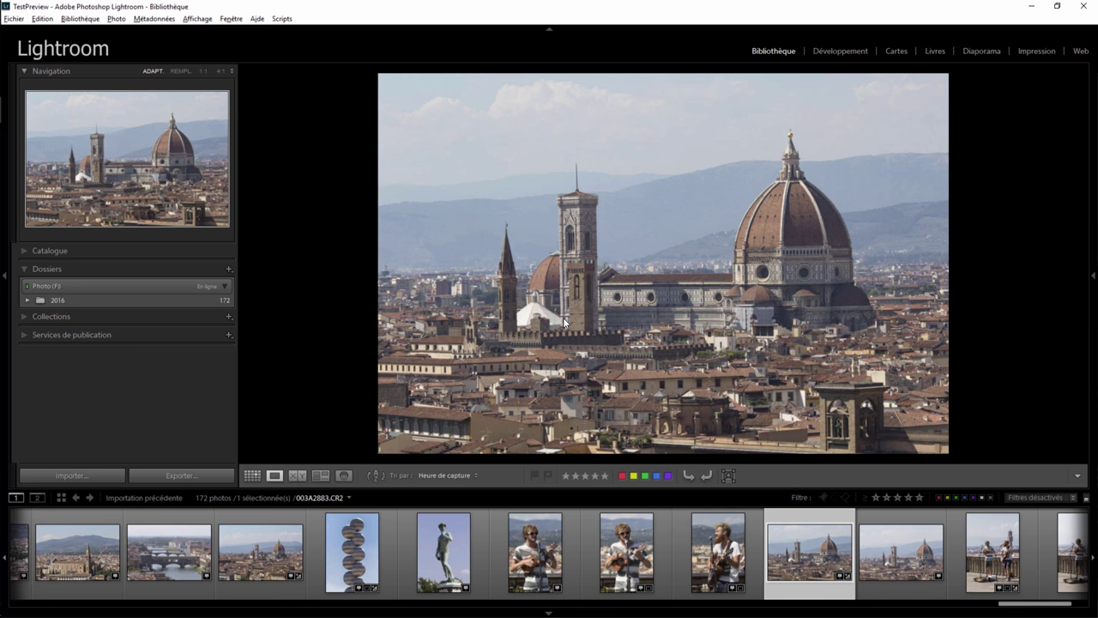
{"action": "left_click", "coordinate": [83, 21]}
{"action": "mouse_move", "coordinate": [89, 311]}
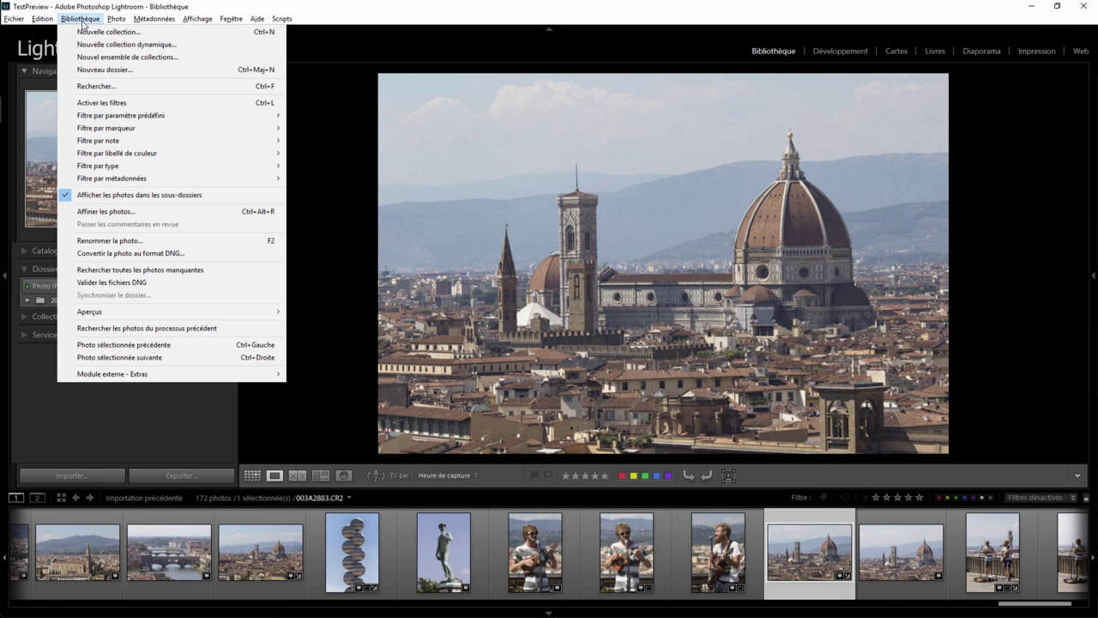
{"action": "left_click", "coordinate": [333, 338]}
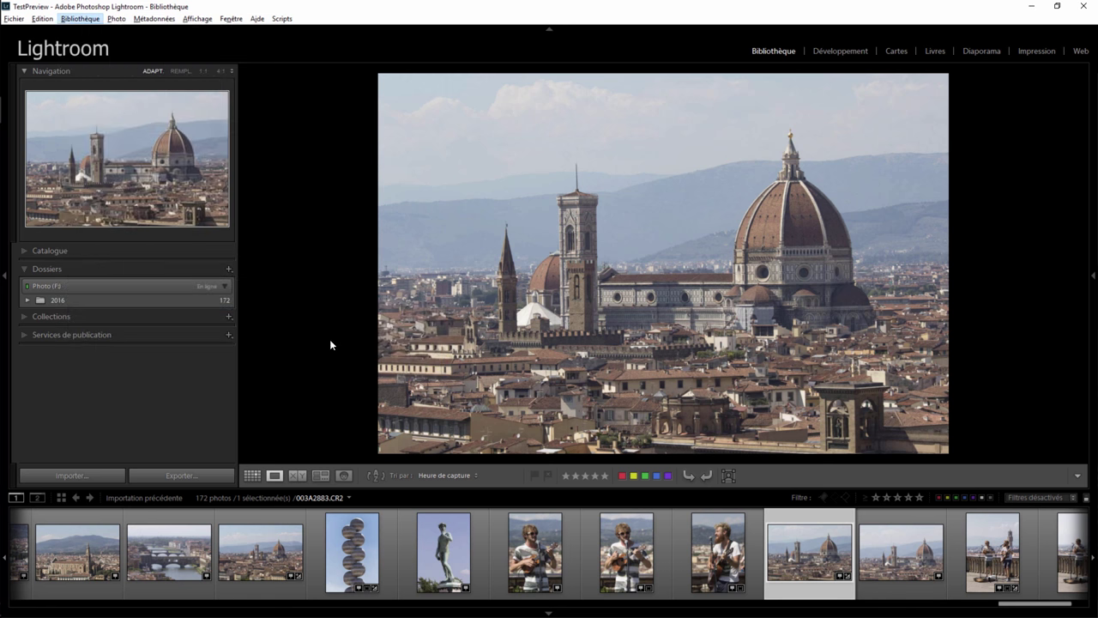
{"action": "left_click", "coordinate": [570, 342]}
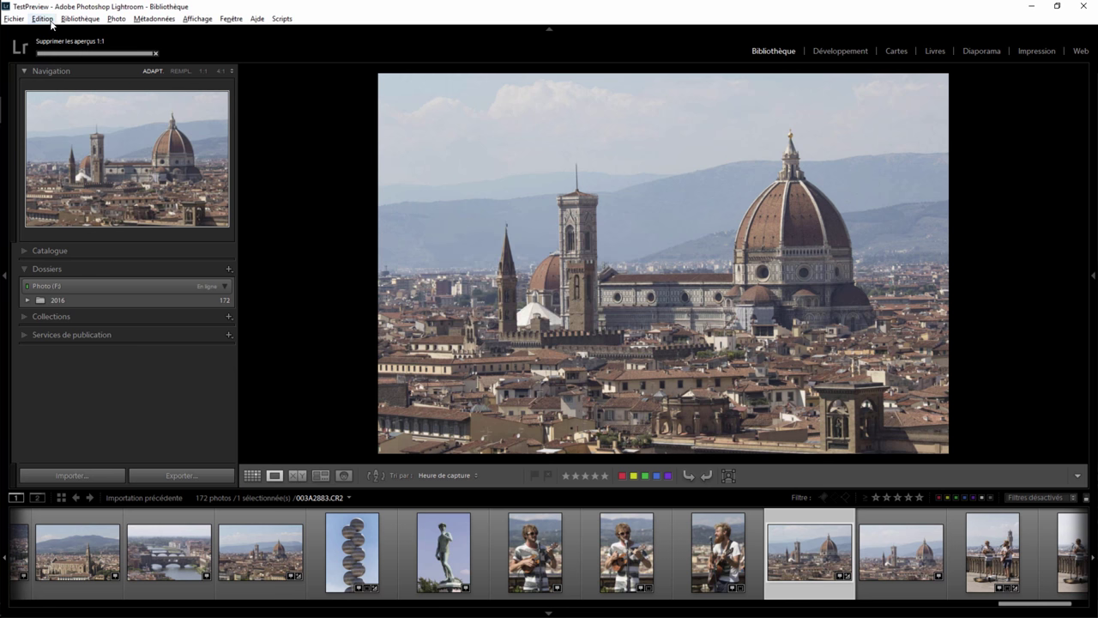
Delete the smart previews for all the photos.
{"action": "left_click", "coordinate": [80, 19]}
{"action": "mouse_move", "coordinate": [89, 311]}
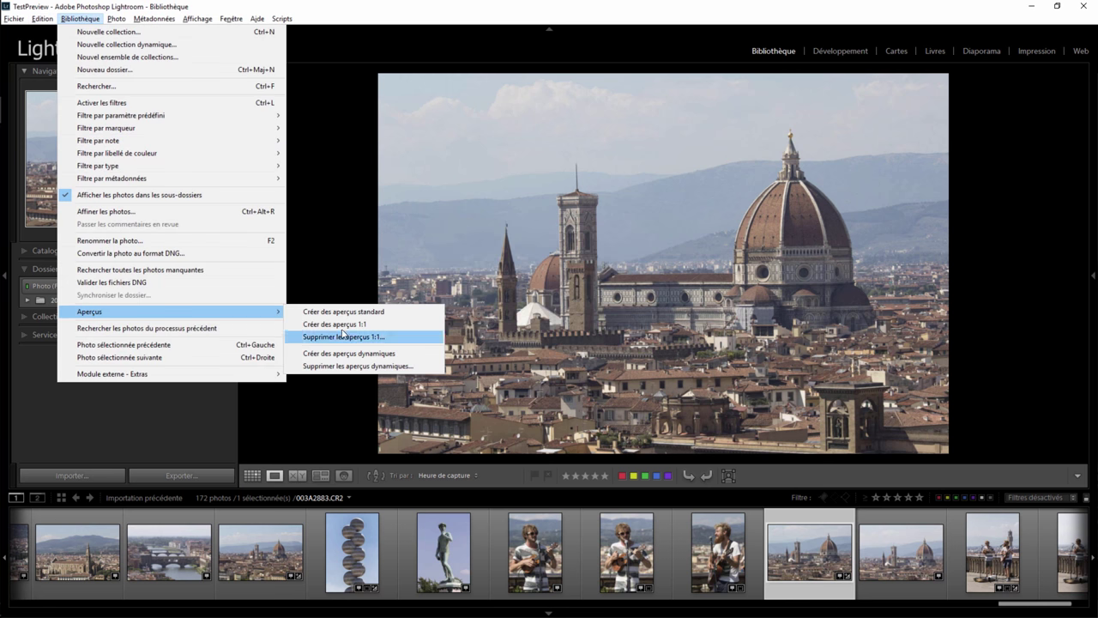
{"action": "left_click", "coordinate": [343, 366]}
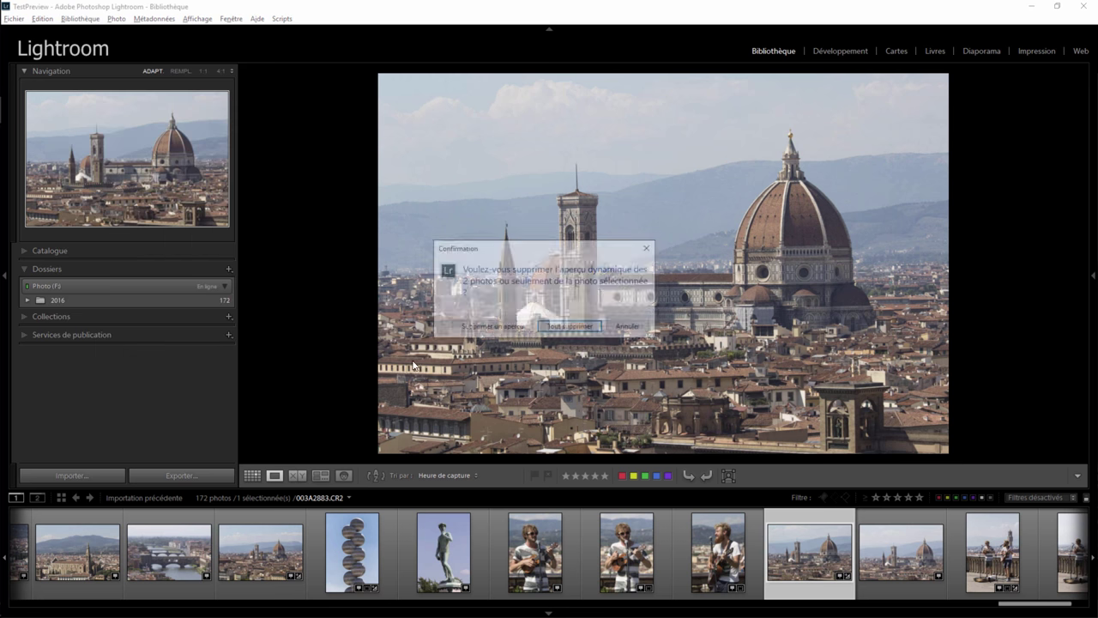
{"action": "left_click", "coordinate": [569, 331]}
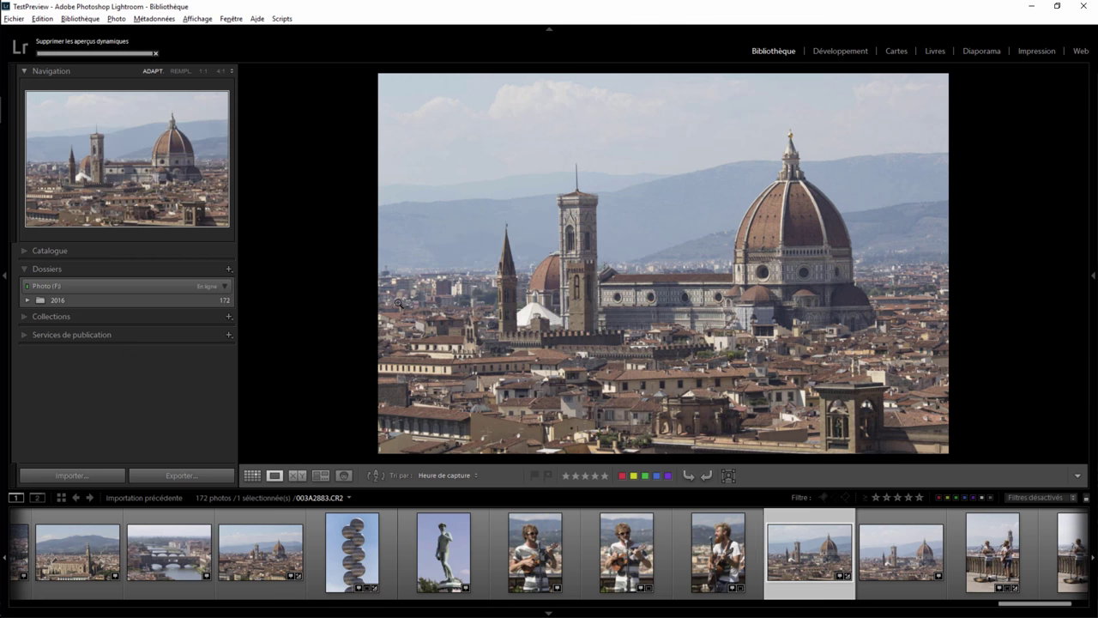
Purge the Camera Raw cache in Preferences, then open 003A2883.CR2 in the Develop module.
{"action": "left_click", "coordinate": [40, 19]}
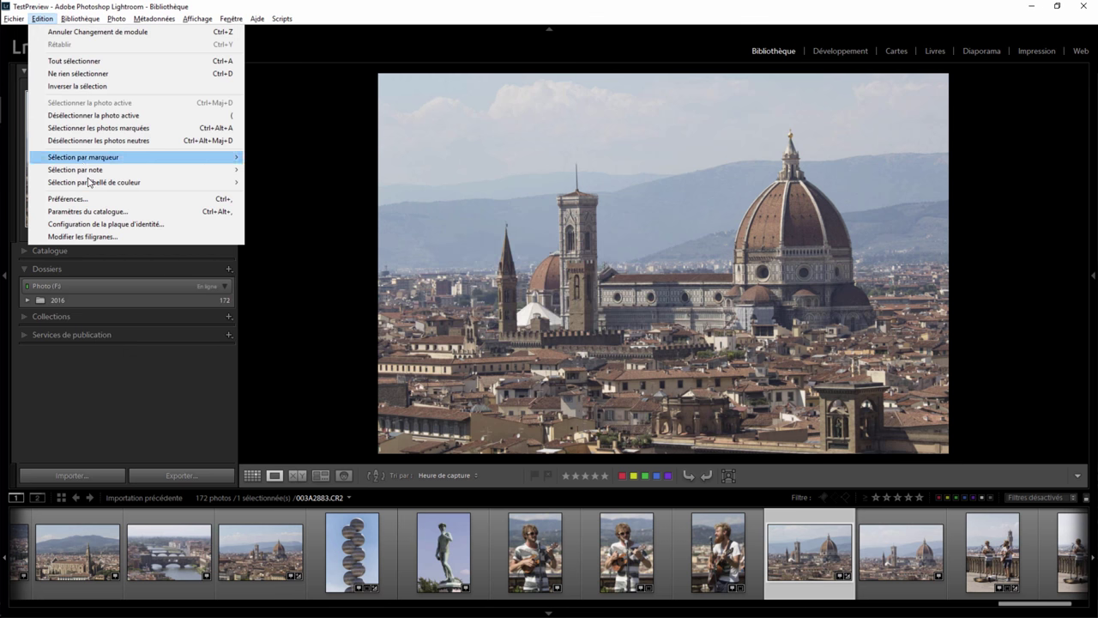
{"action": "left_click", "coordinate": [94, 203]}
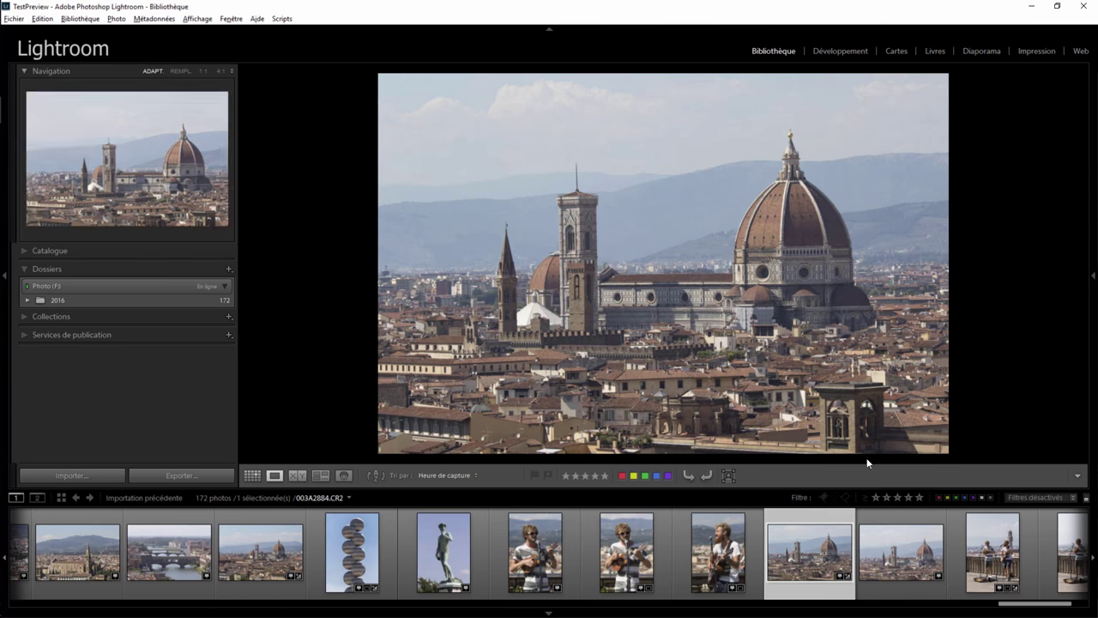
{"action": "left_click", "coordinate": [903, 535]}
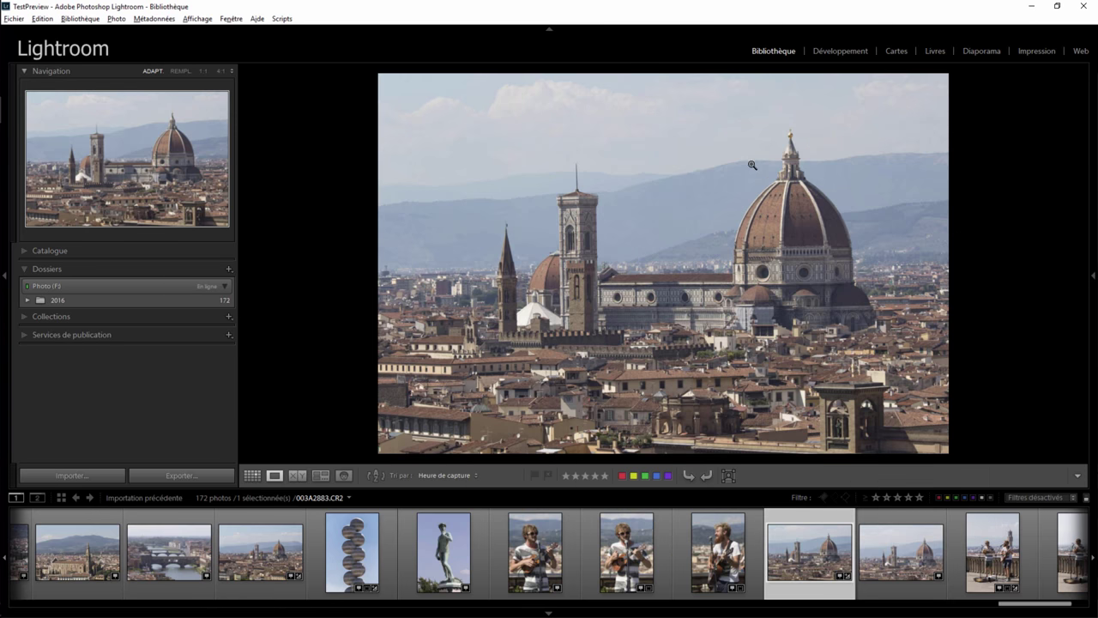
{"action": "left_click", "coordinate": [838, 50]}
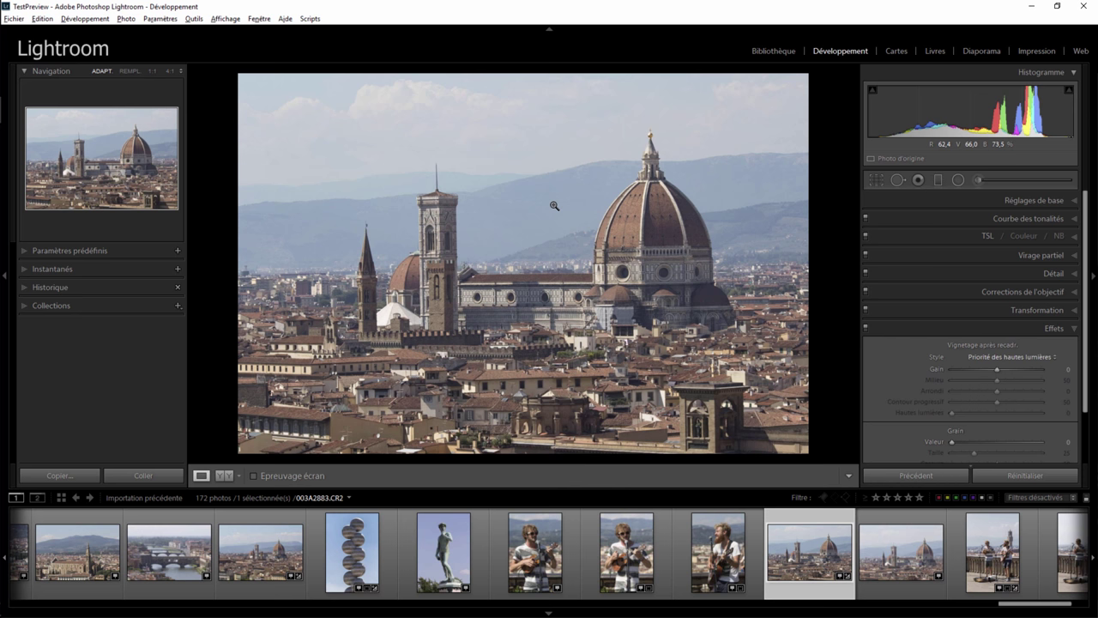
Zoom the Develop loupe to 1:1 on the cathedral nave.
{"action": "left_click", "coordinate": [534, 309]}
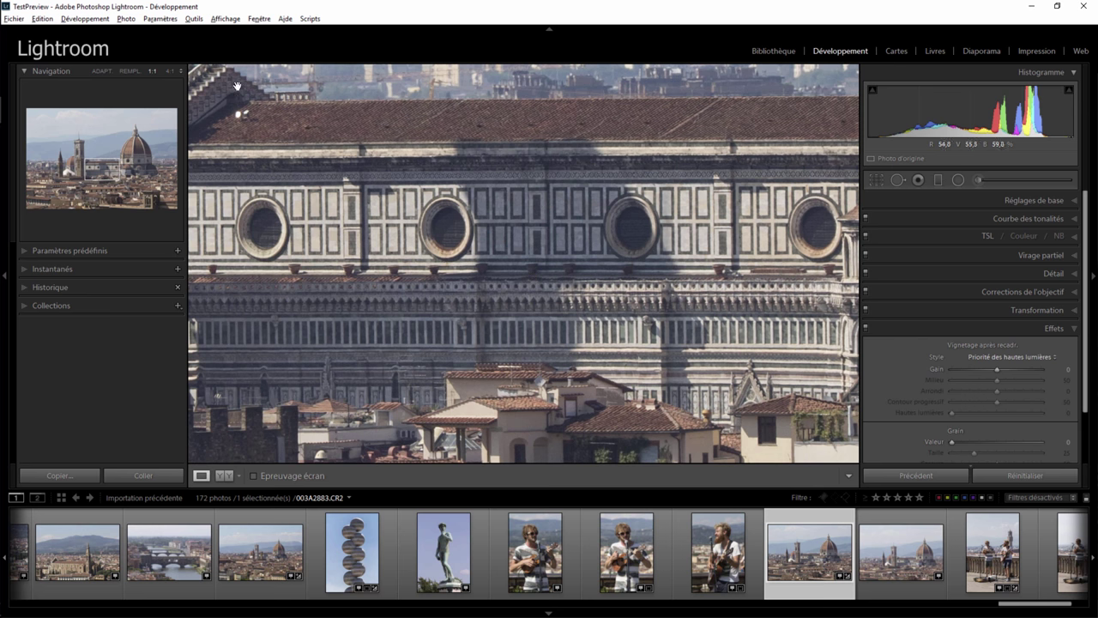
{"action": "left_click", "coordinate": [42, 18]}
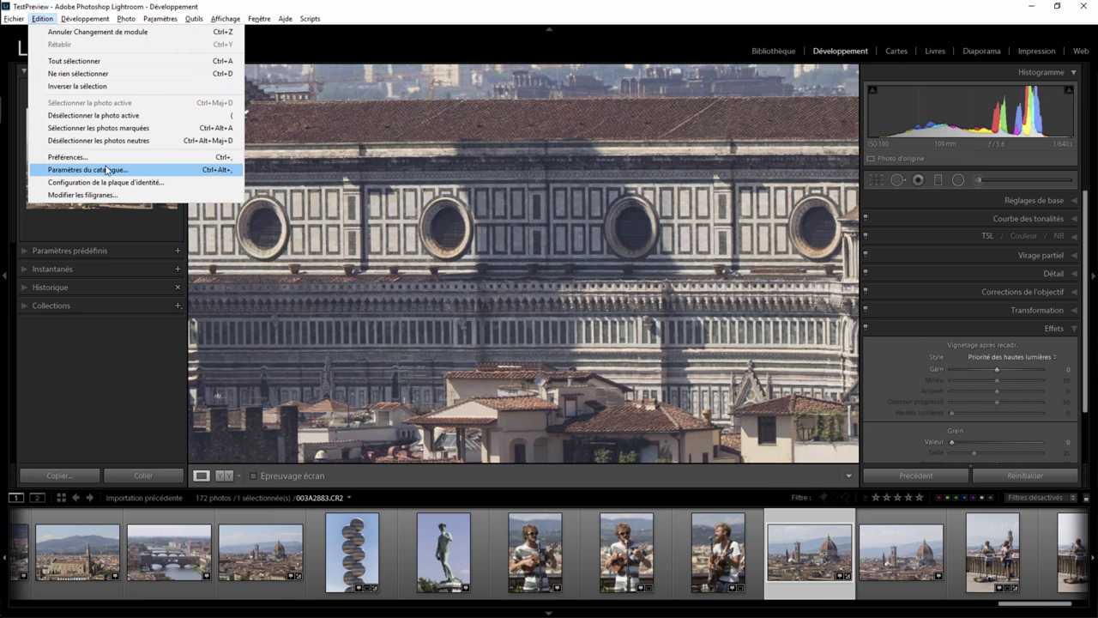
{"action": "left_click", "coordinate": [108, 154]}
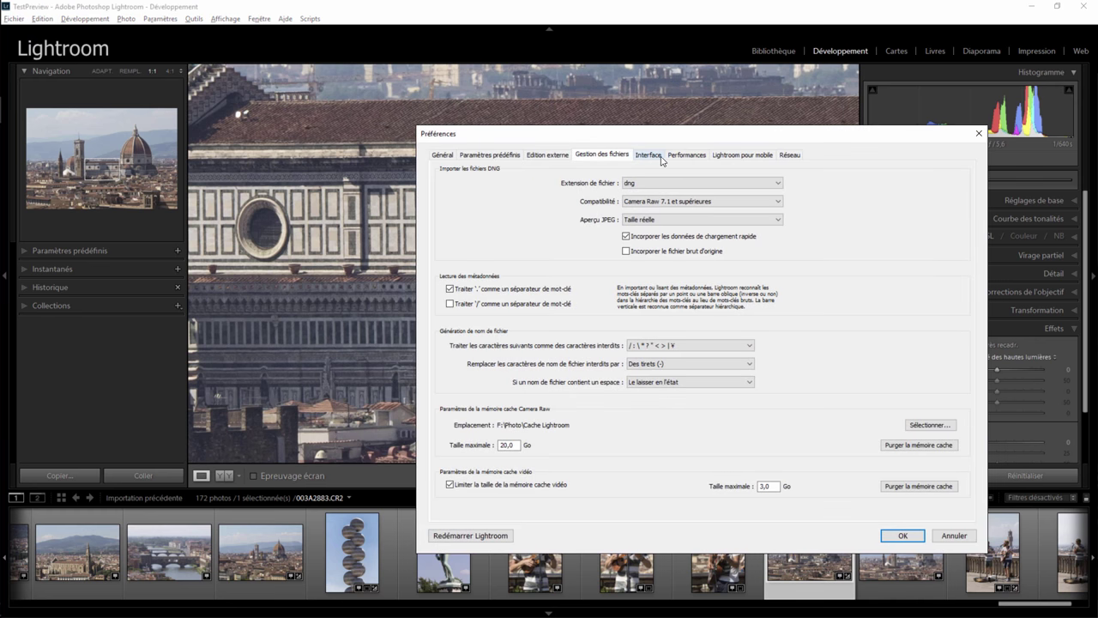
{"action": "left_click", "coordinate": [687, 154]}
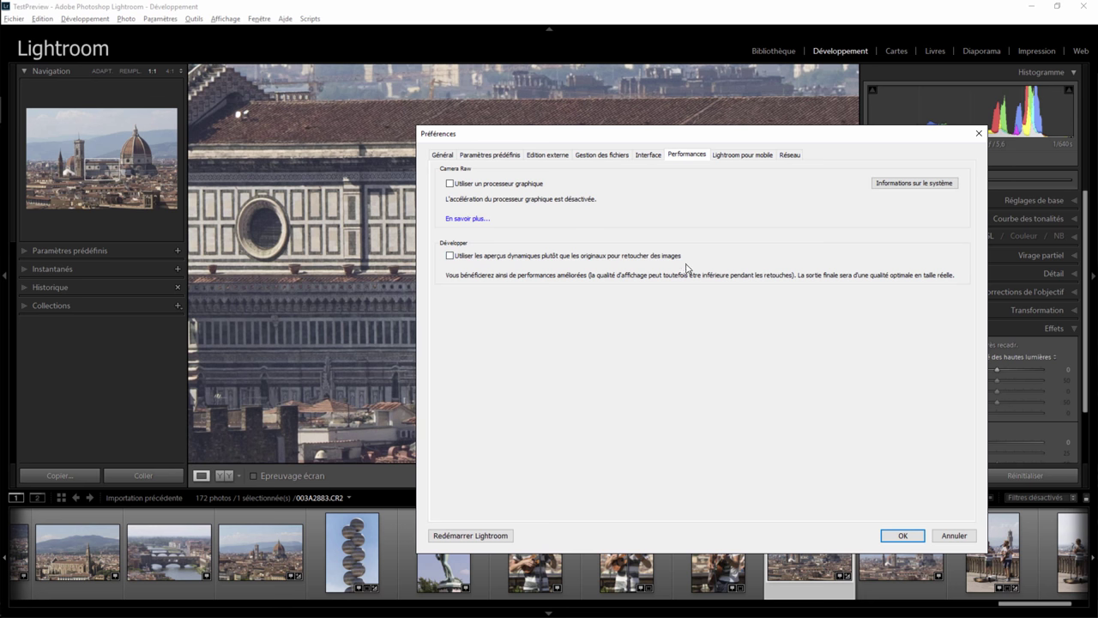
{"action": "left_click", "coordinate": [954, 535]}
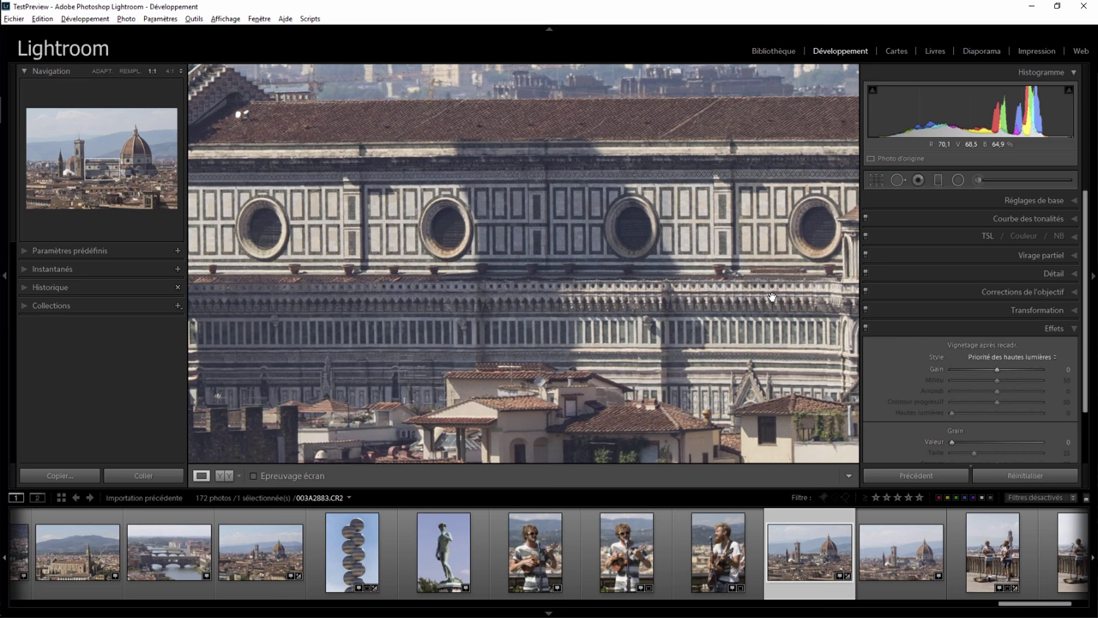
Toggle between the whole-photo view and 1:1 on different areas of the cathedral facade.
{"action": "left_click", "coordinate": [605, 268]}
{"action": "left_click", "coordinate": [536, 296]}
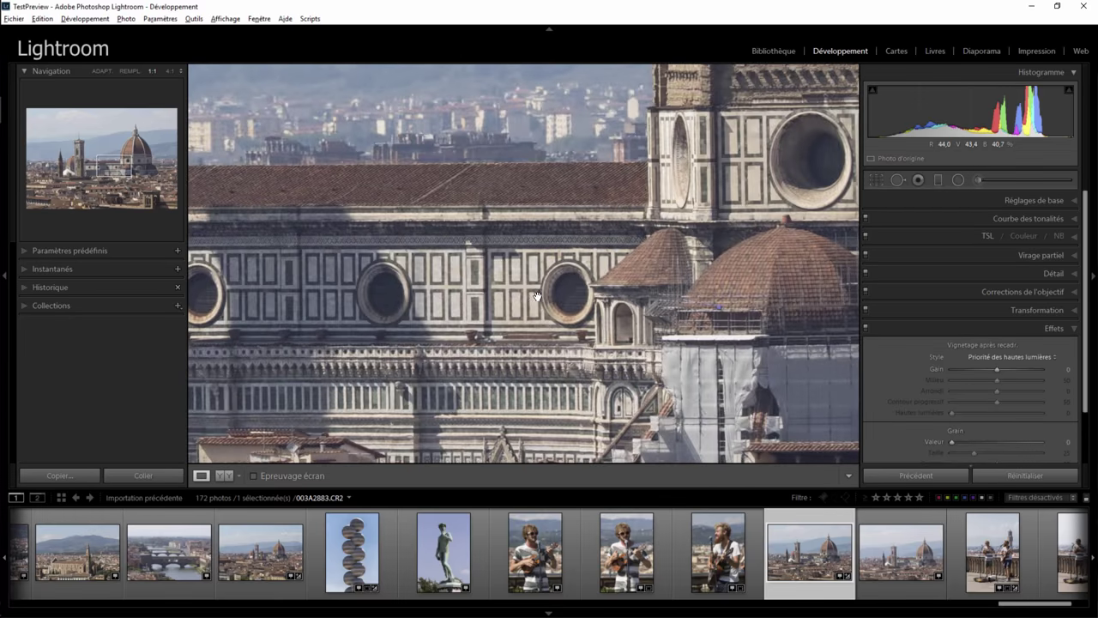
{"action": "left_click", "coordinate": [536, 296]}
{"action": "left_click", "coordinate": [532, 296]}
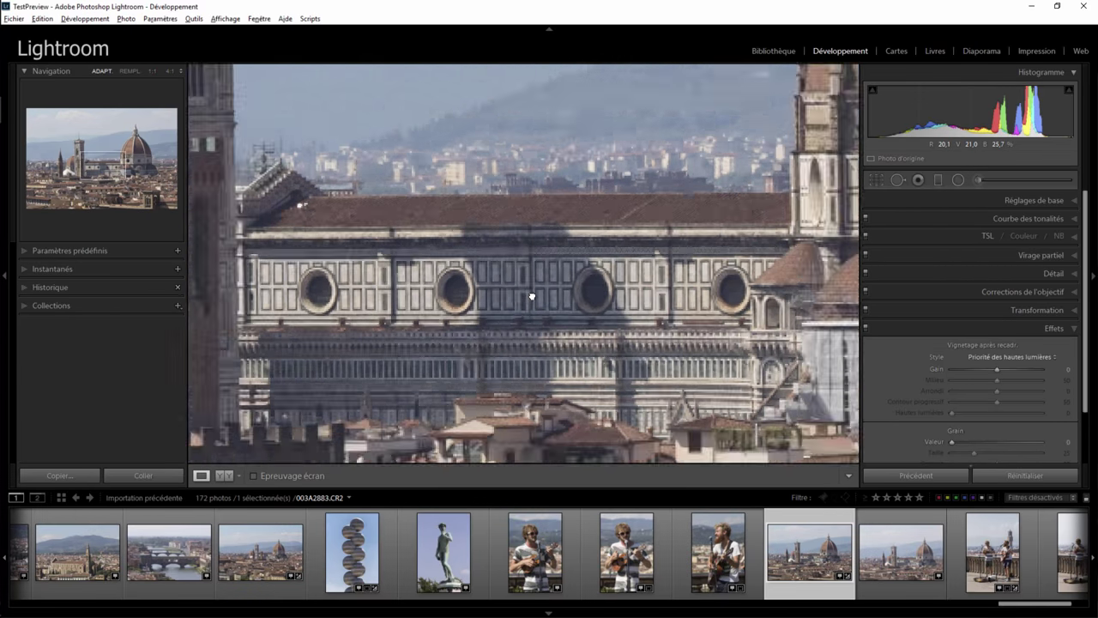
{"action": "left_click", "coordinate": [532, 296]}
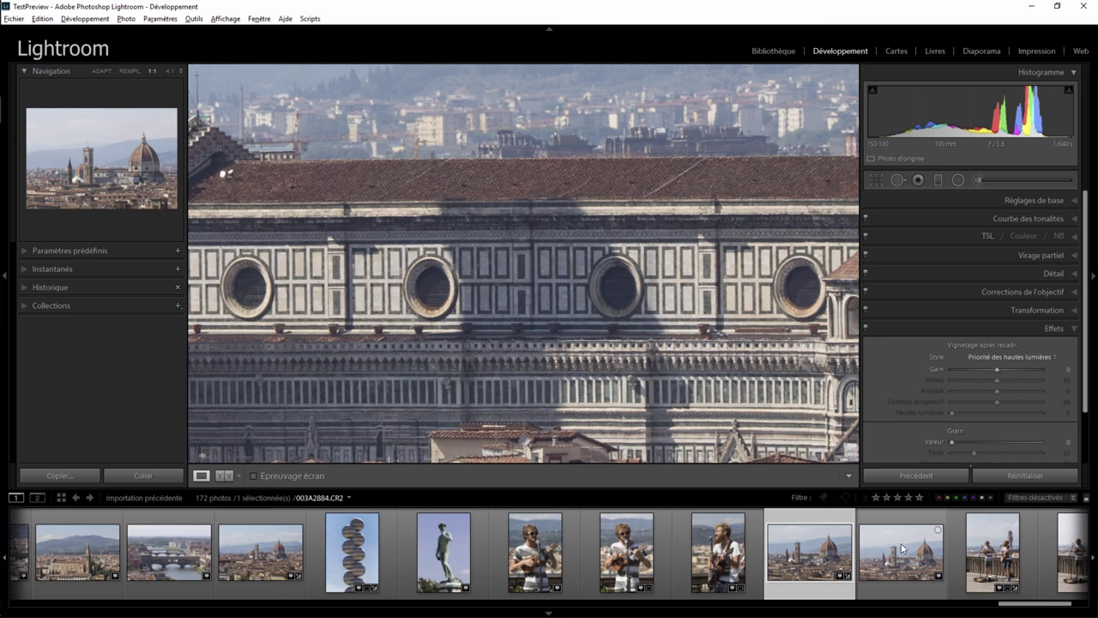
Check the second cathedral photo, then go back to the first and show it whole.
{"action": "left_click", "coordinate": [902, 548]}
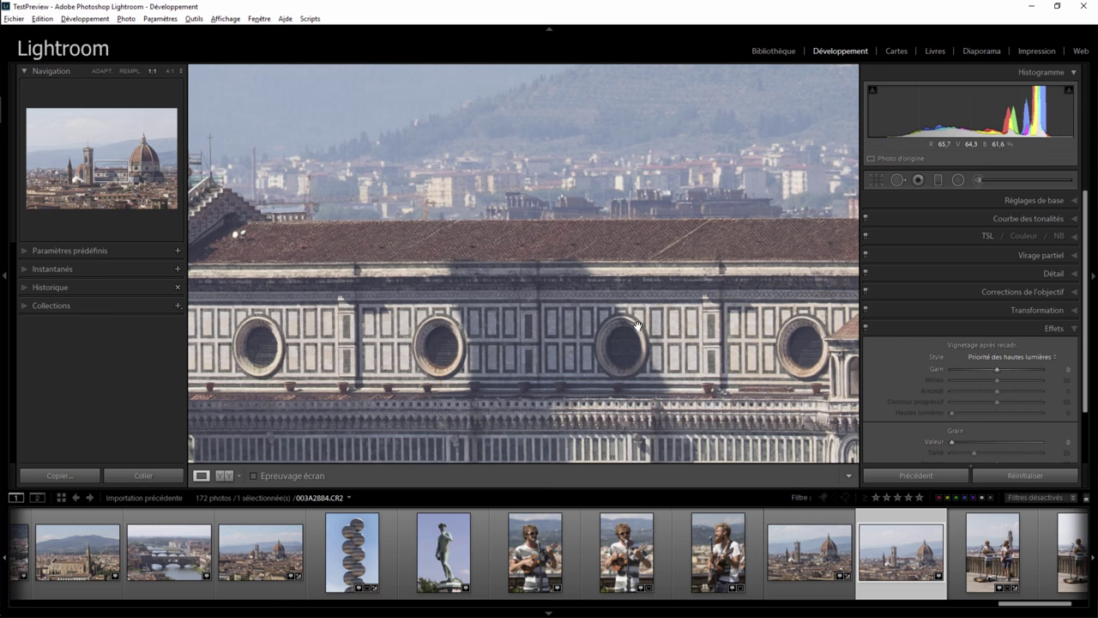
{"action": "key", "text": "Left"}
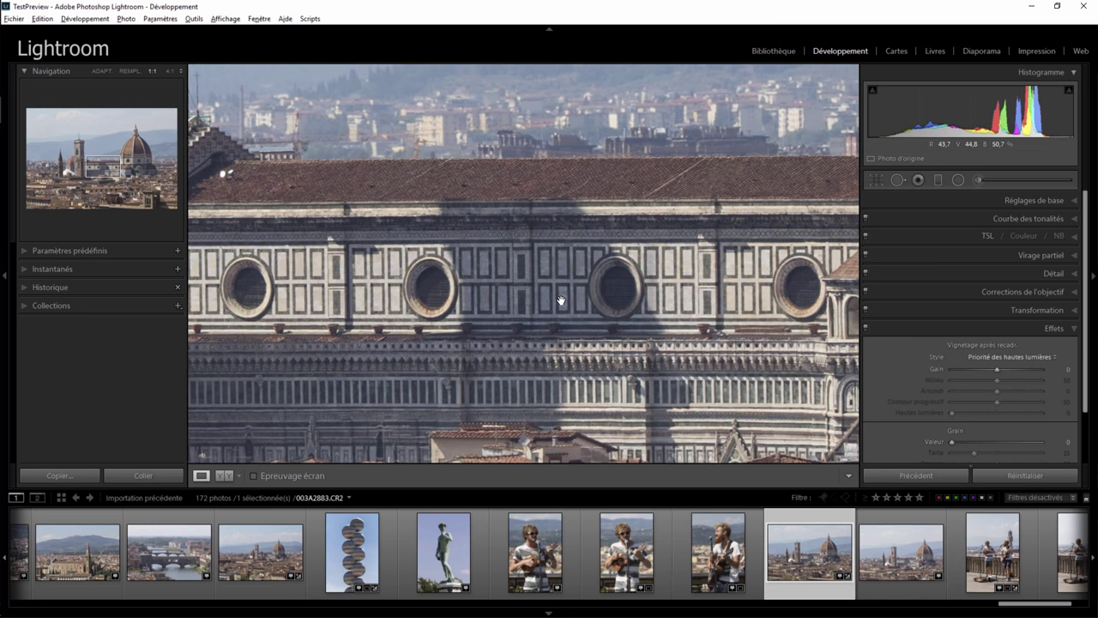
{"action": "left_click", "coordinate": [561, 301]}
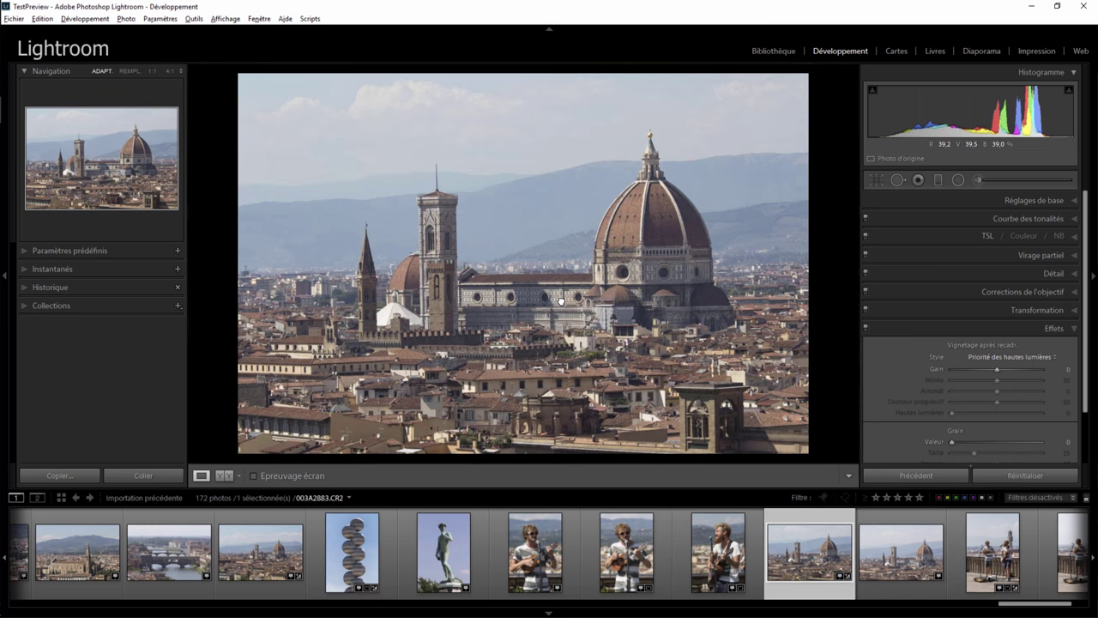
Switch back to the Library module and zoom 003A2883.CR2 to 1:1.
{"action": "left_click", "coordinate": [776, 50]}
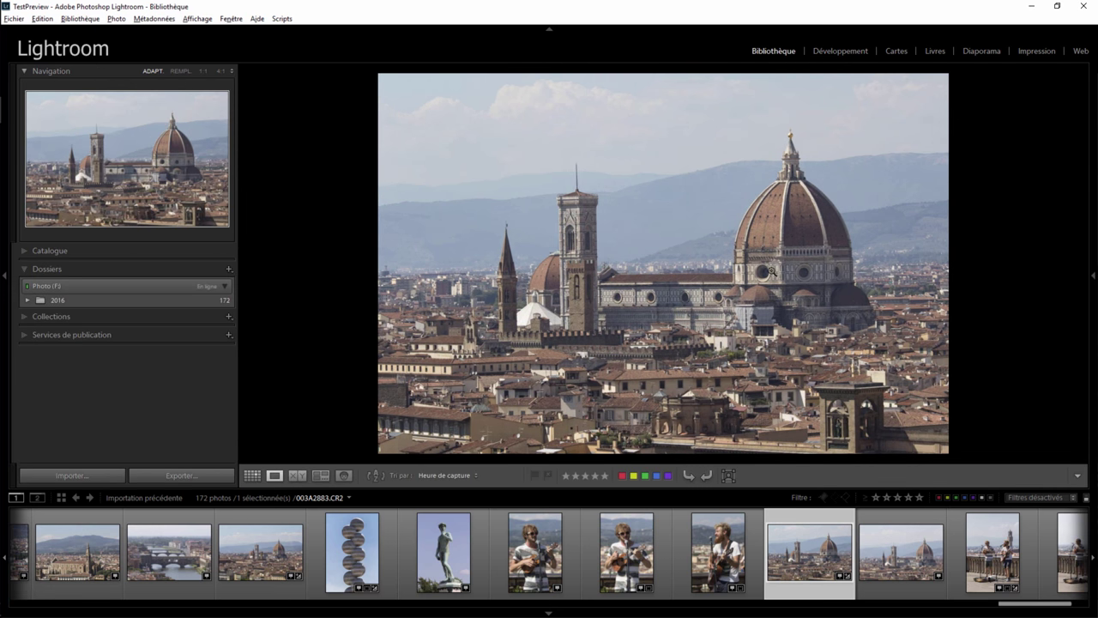
{"action": "left_click", "coordinate": [684, 302]}
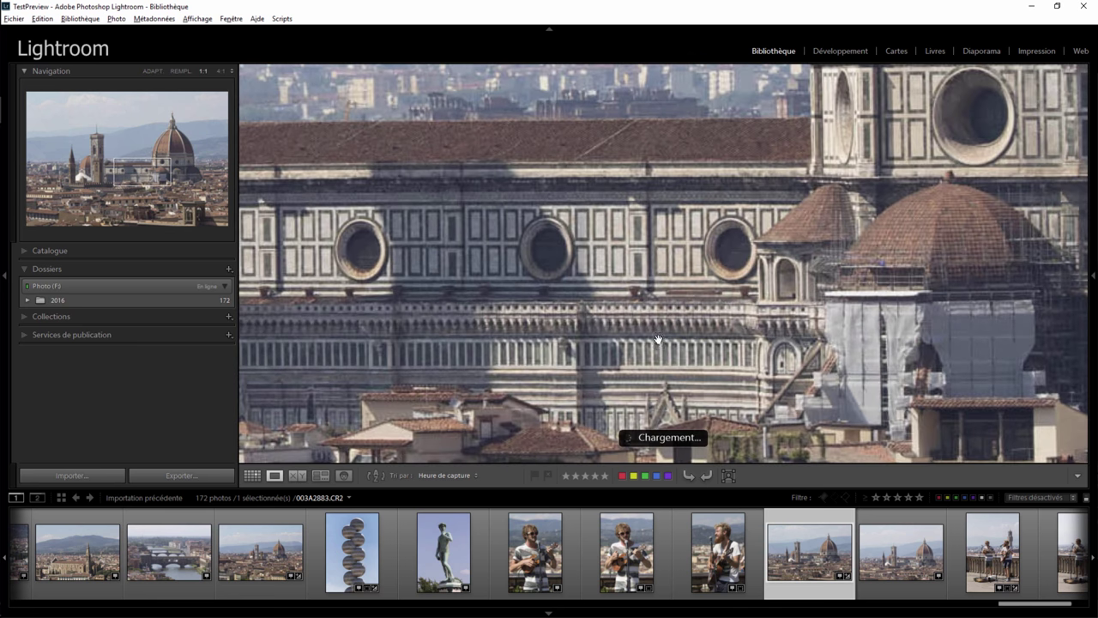